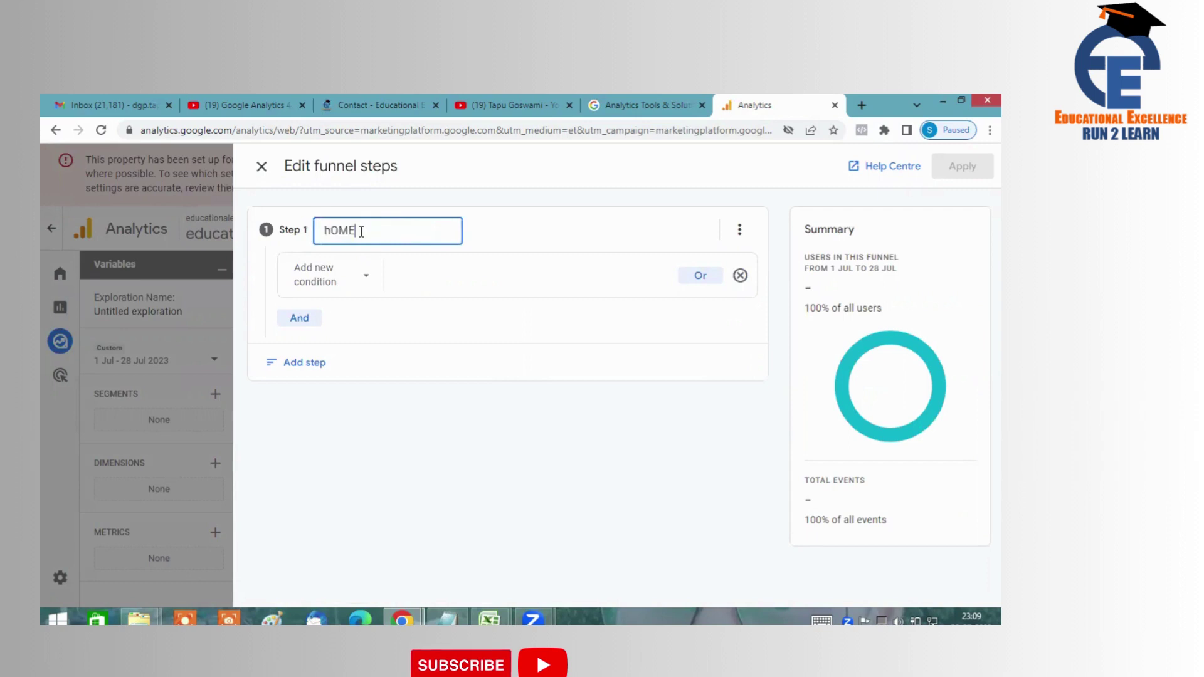
Name the first funnel step "Homepage".
type("PAGE")
left_click_drag(398, 231, 322, 221)
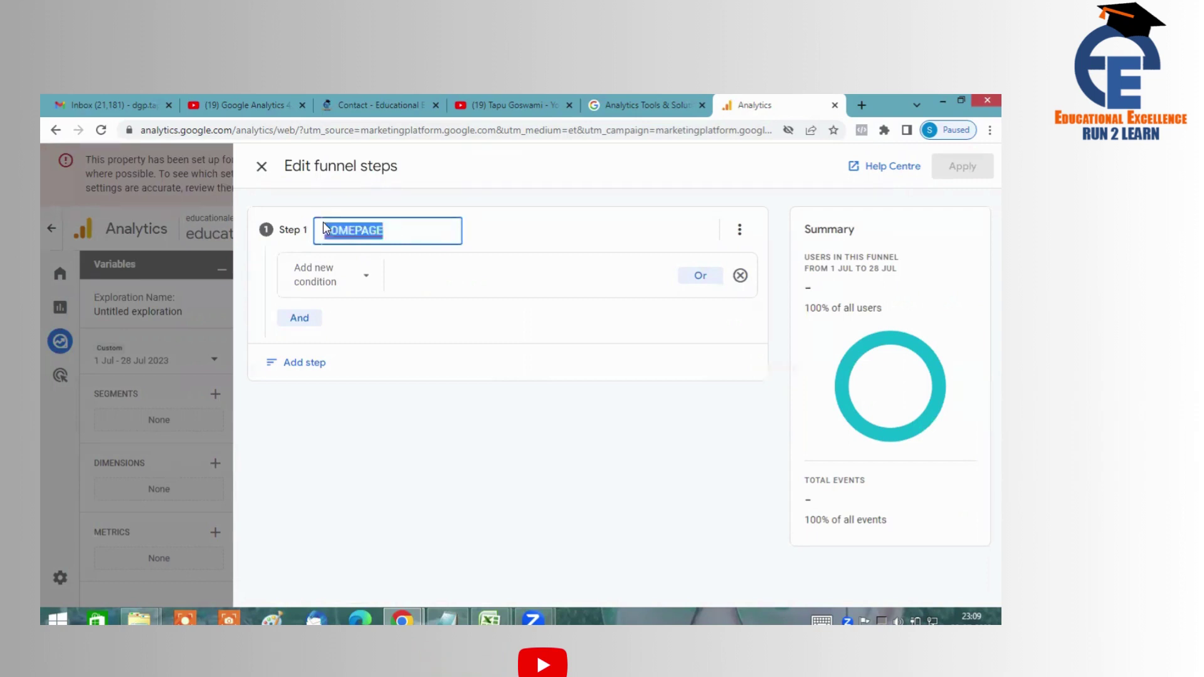
type("H")
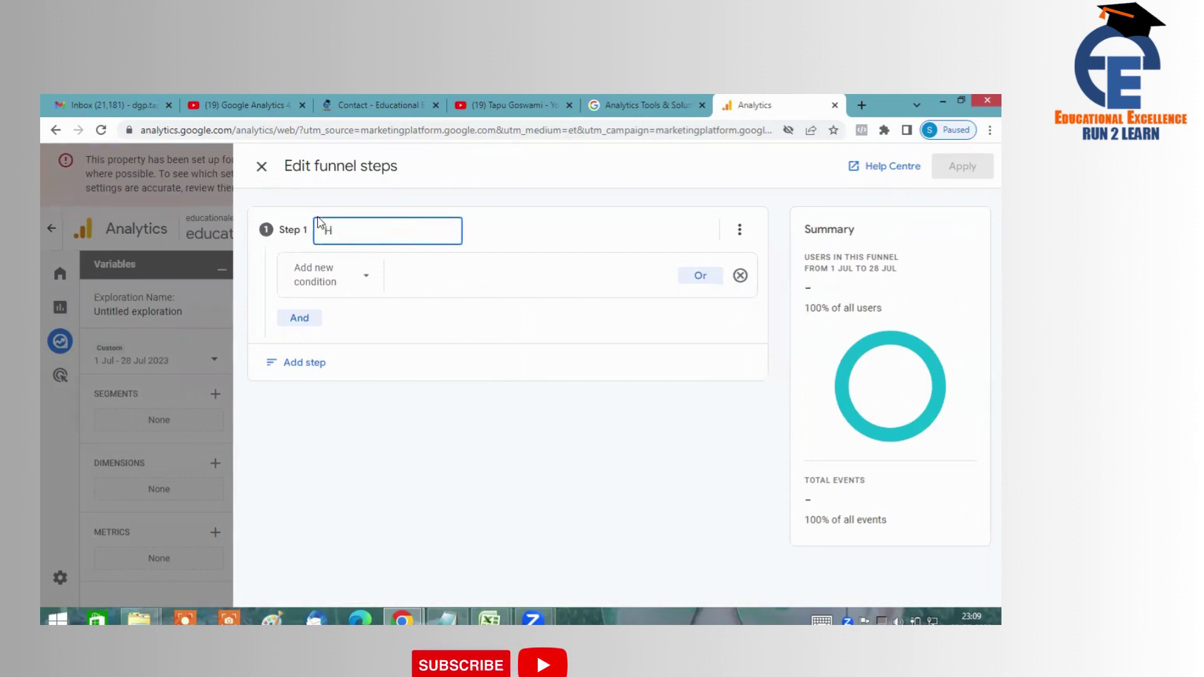
type("omepage")
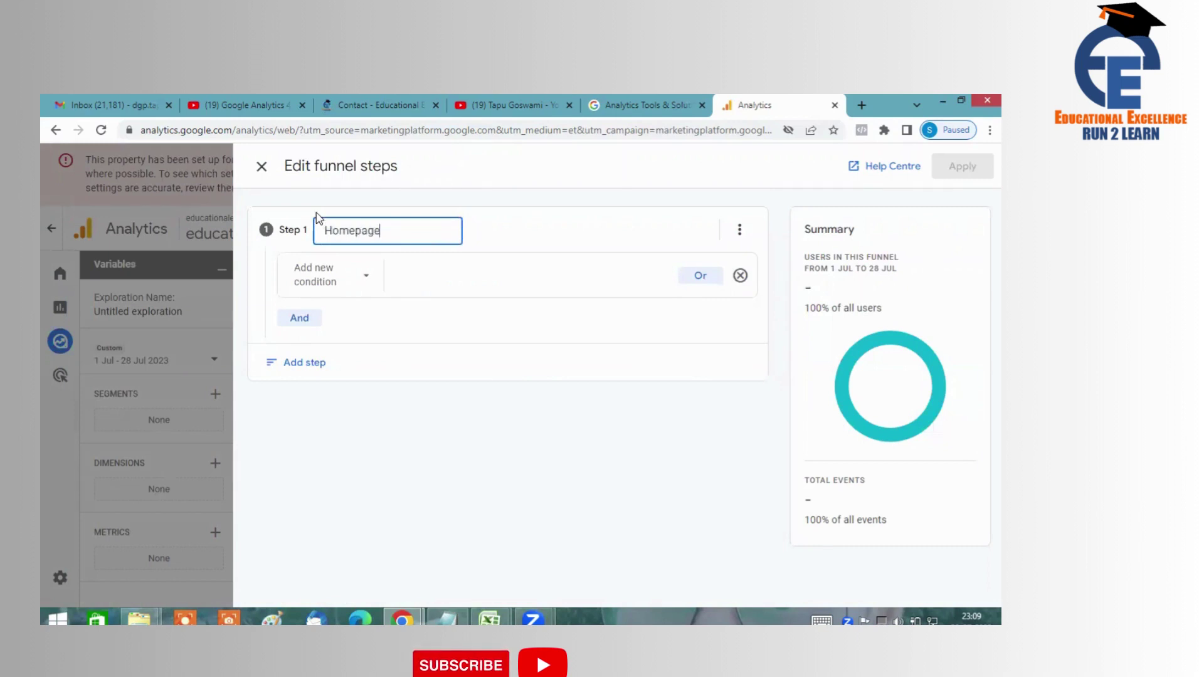
Define the Homepage step's condition as the first_visit event or the first_open event.
left_click(354, 280)
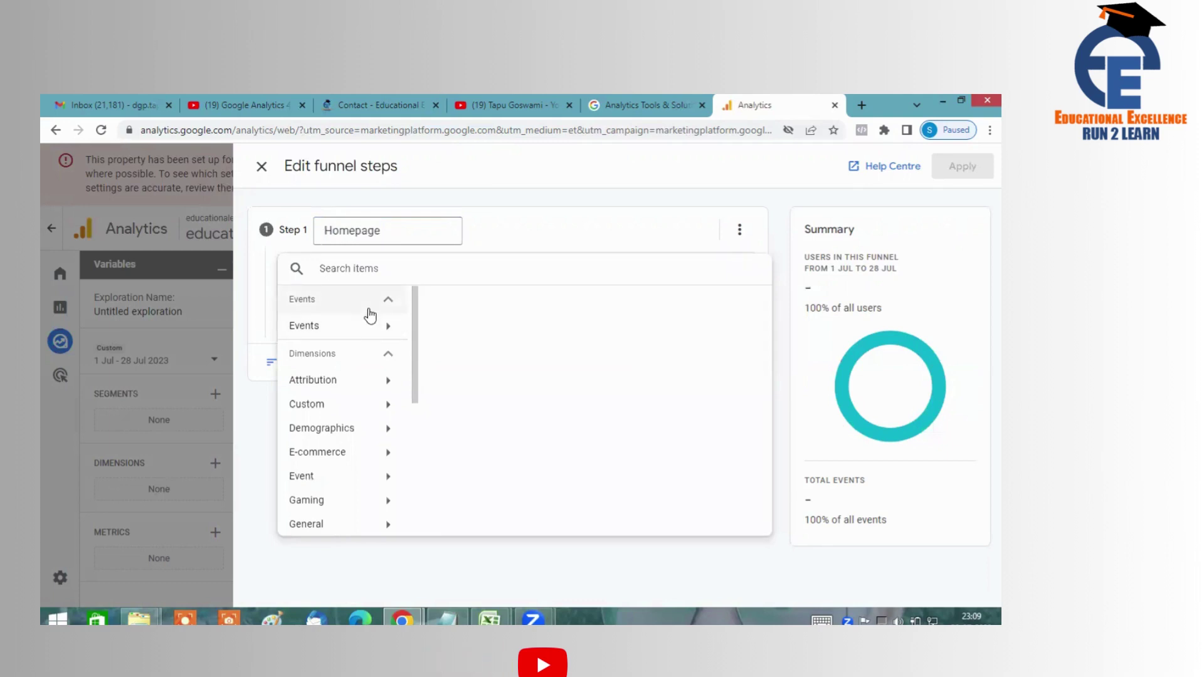
type("first")
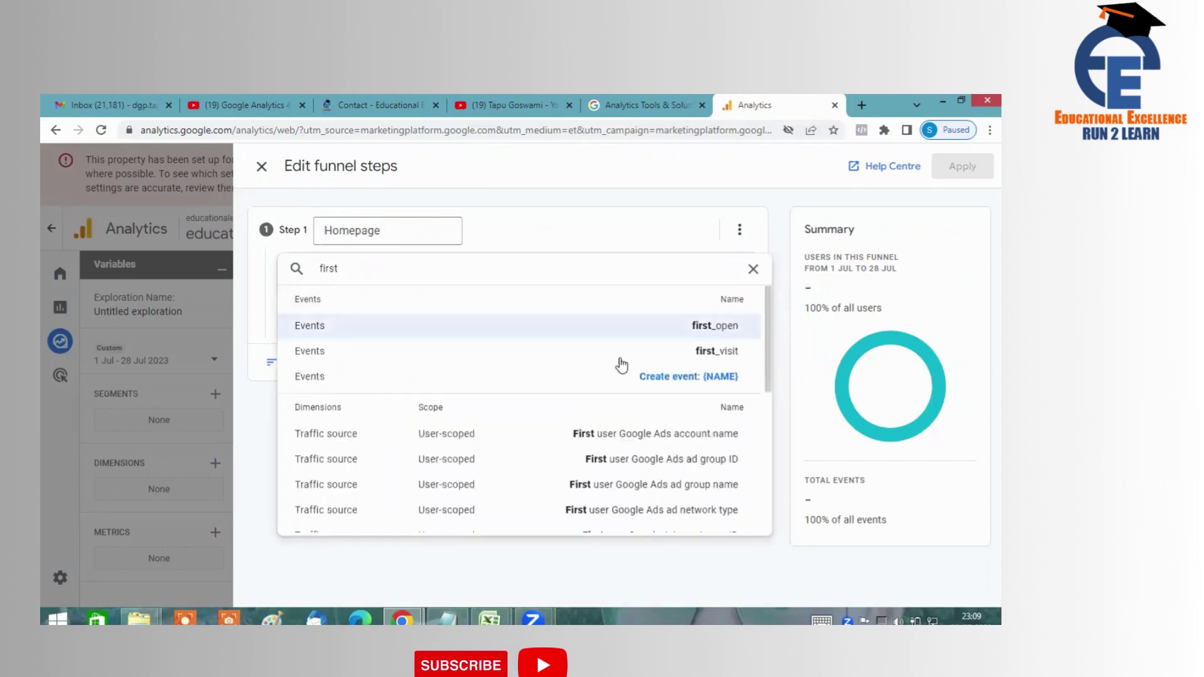
left_click(721, 350)
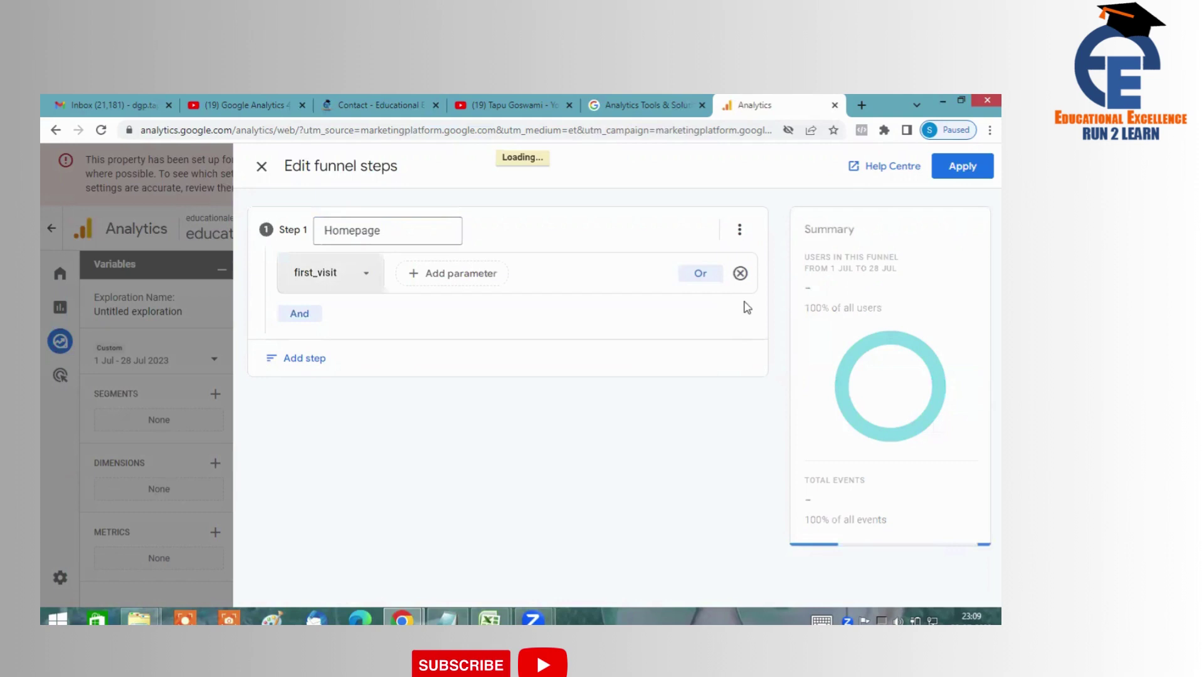
left_click(693, 276)
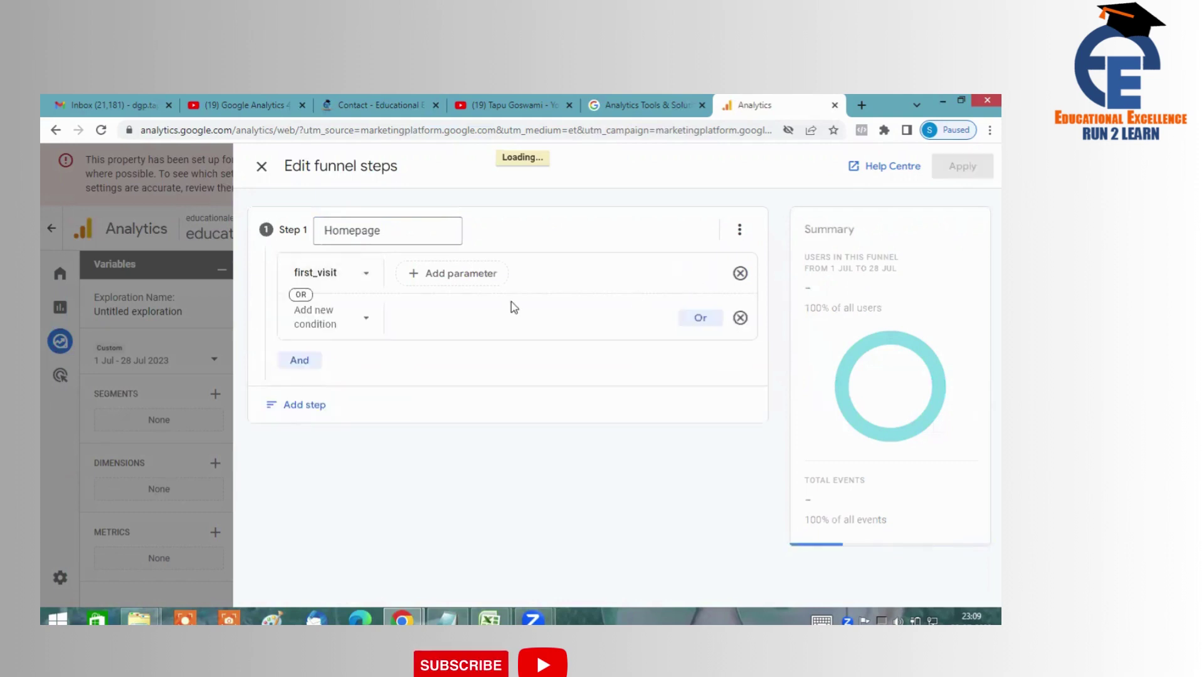
left_click(362, 317)
type("First")
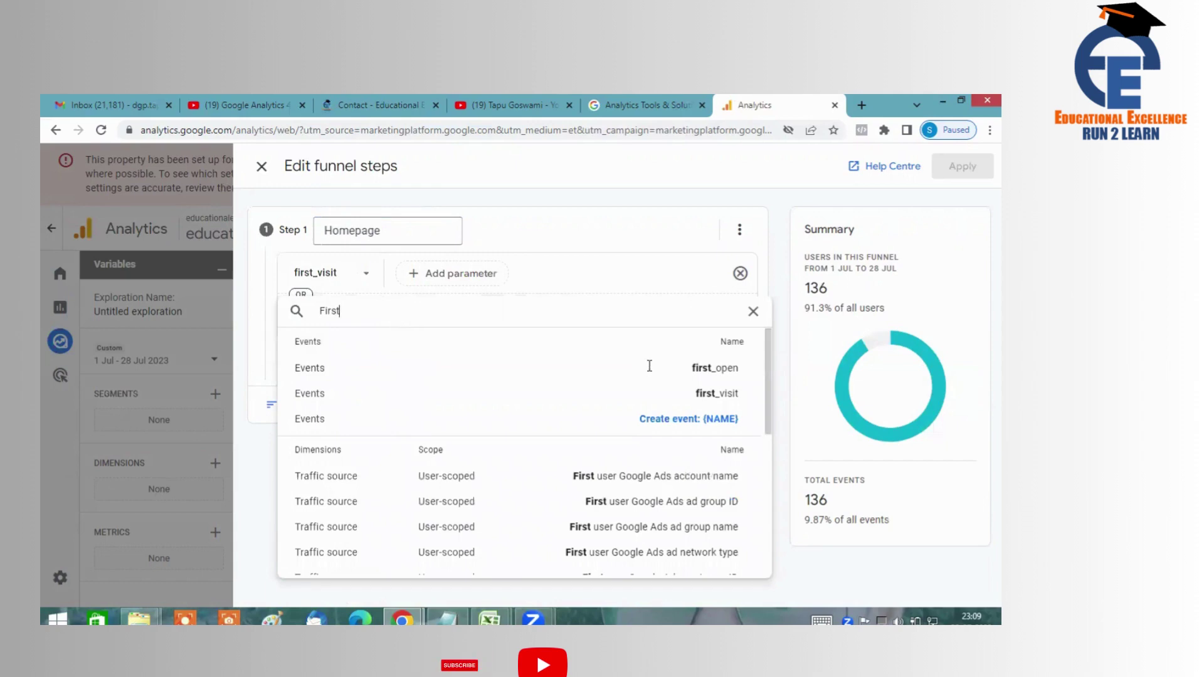
left_click(706, 368)
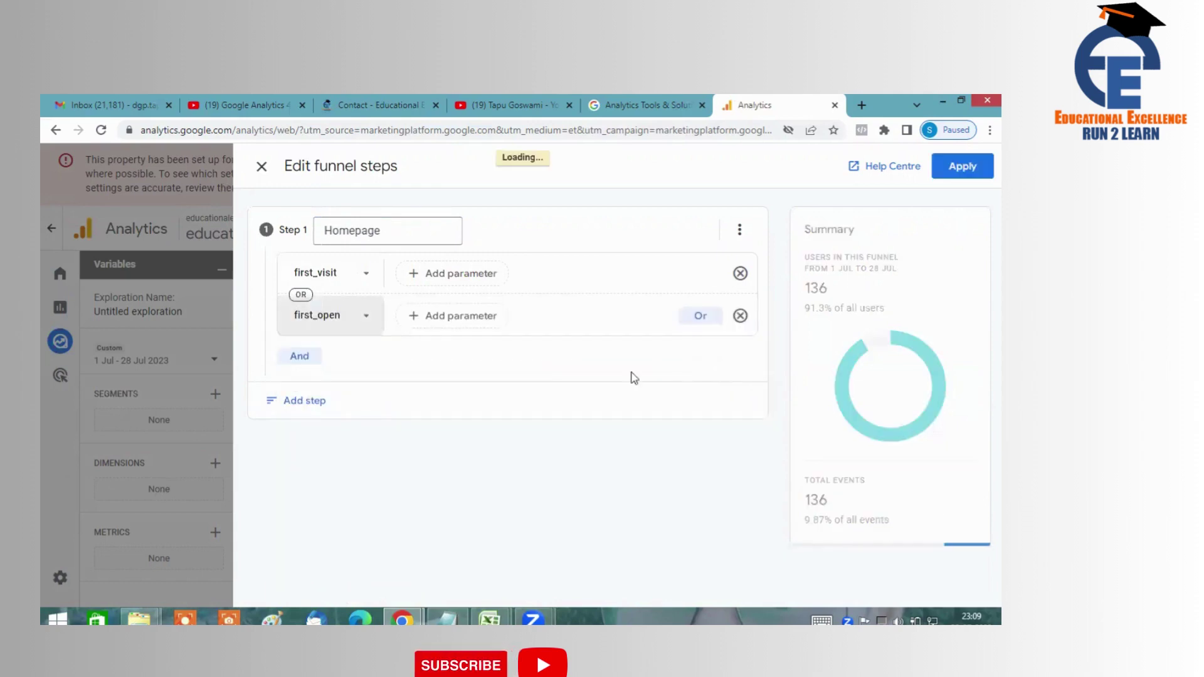
Add a second funnel step and name it "About Us".
left_click(301, 404)
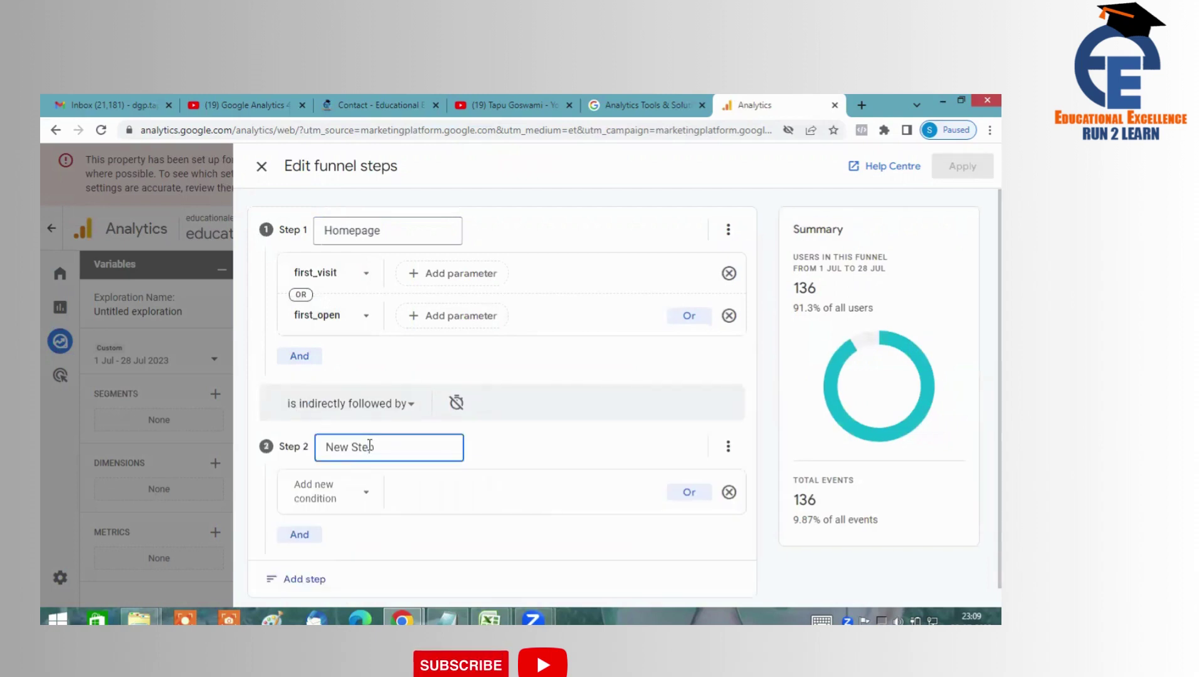
key("ctrl+a")
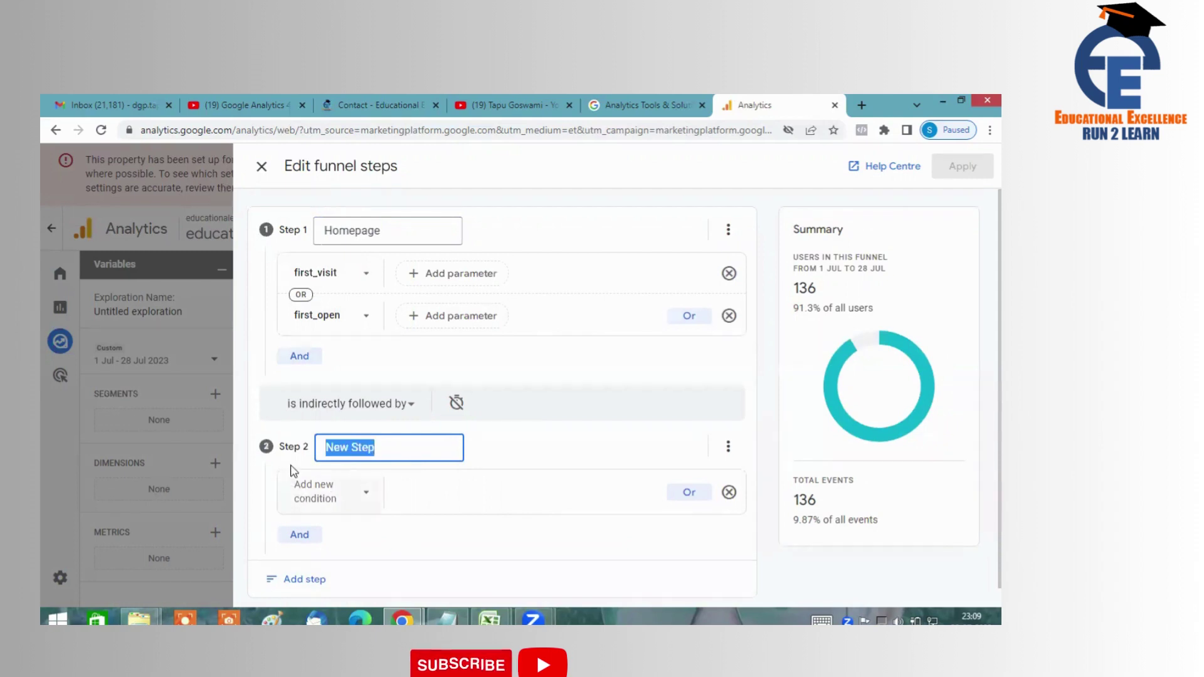
type("A")
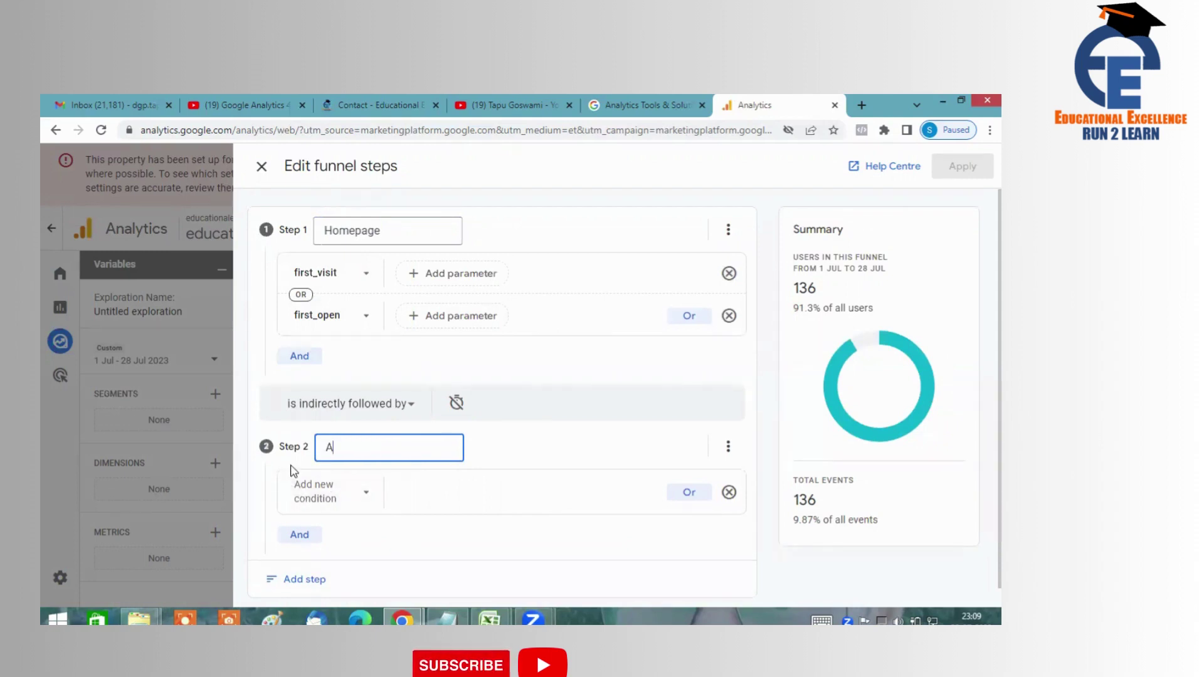
type("bout Us")
Give the About Us step the condition that Page path + query string contains /about-us/.
left_click(379, 498)
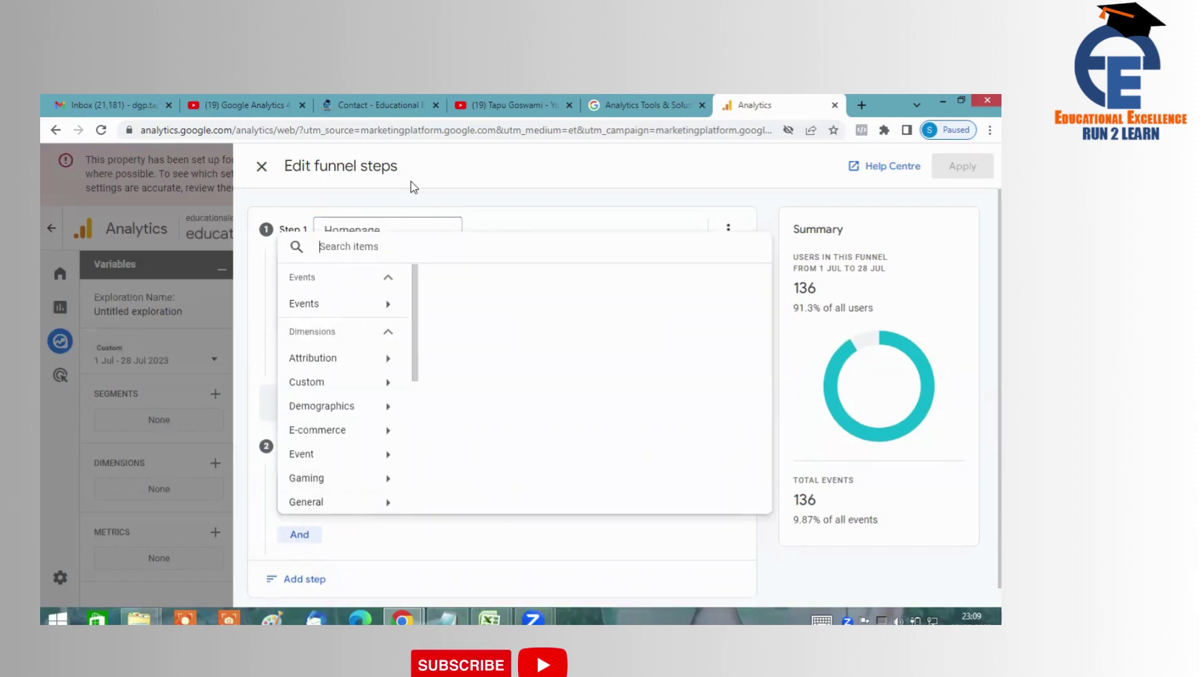
type("page")
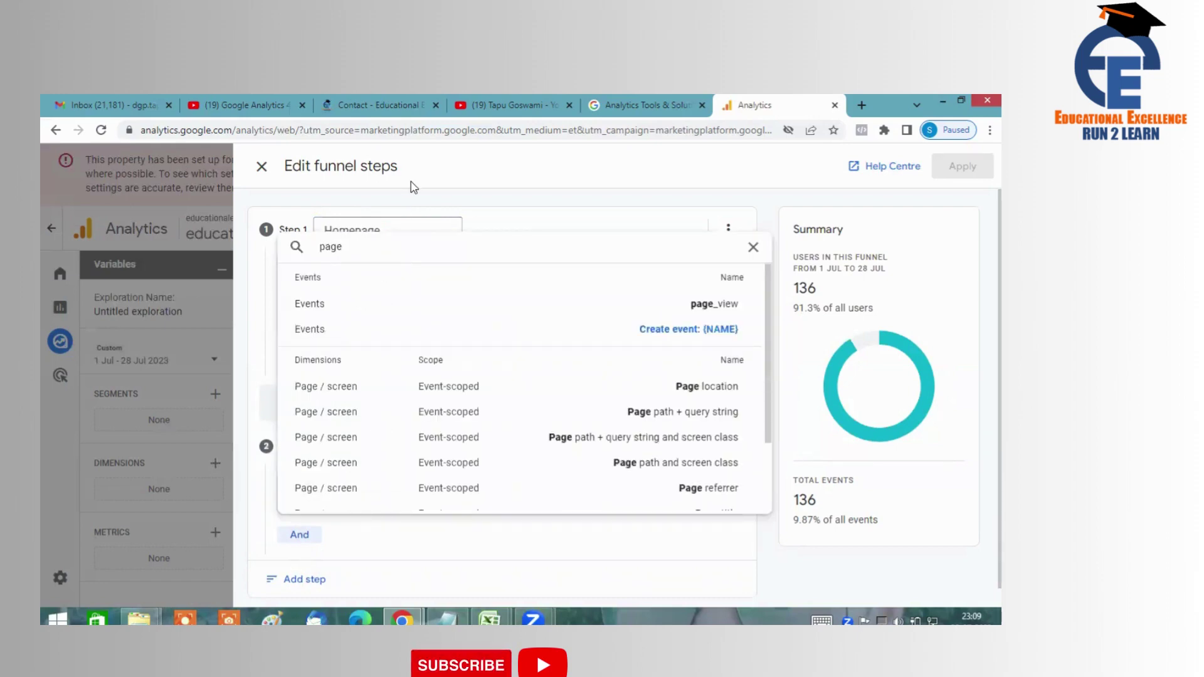
type(" path")
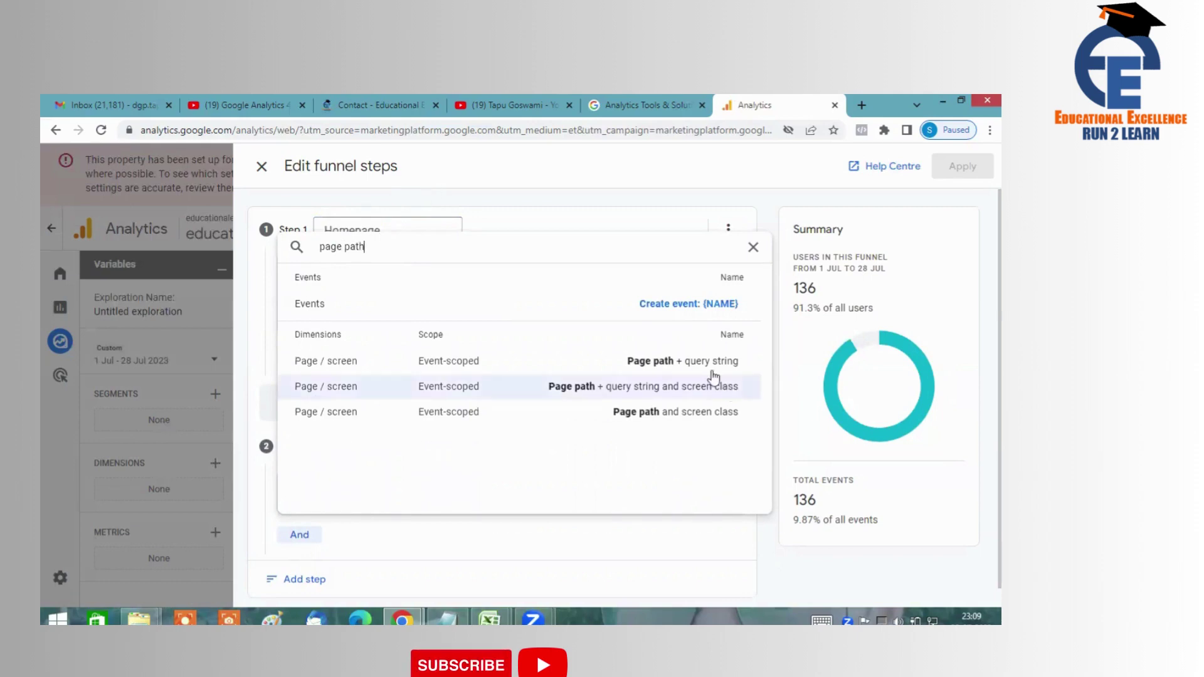
left_click(675, 365)
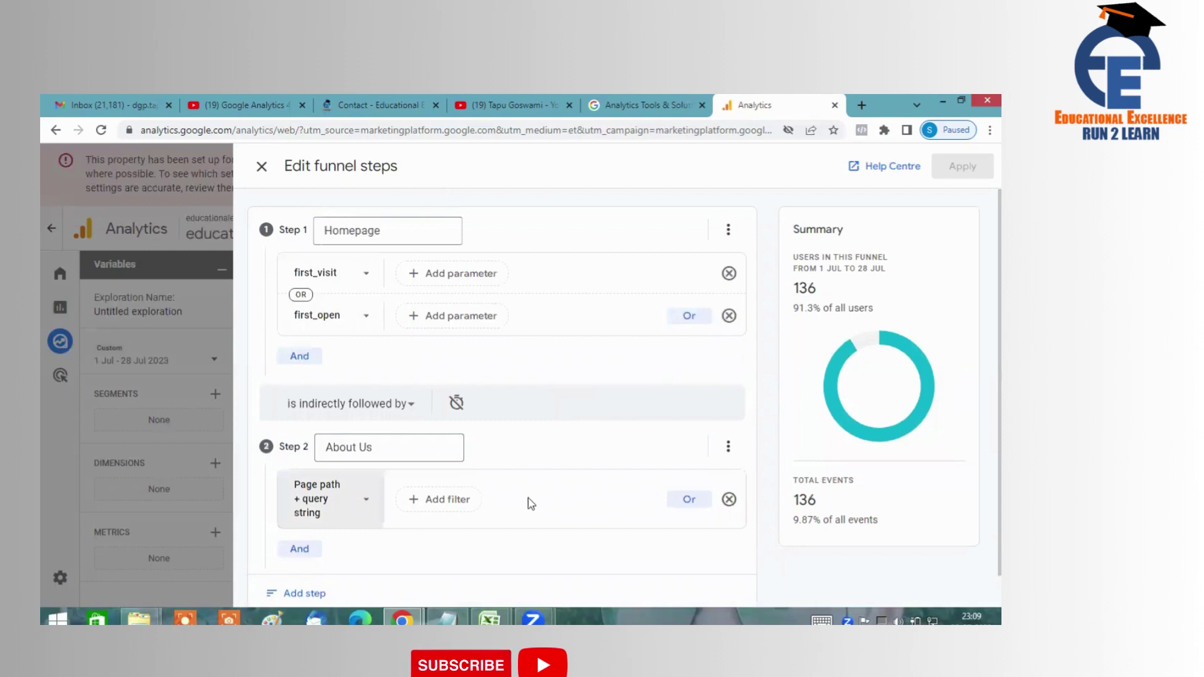
left_click(433, 499)
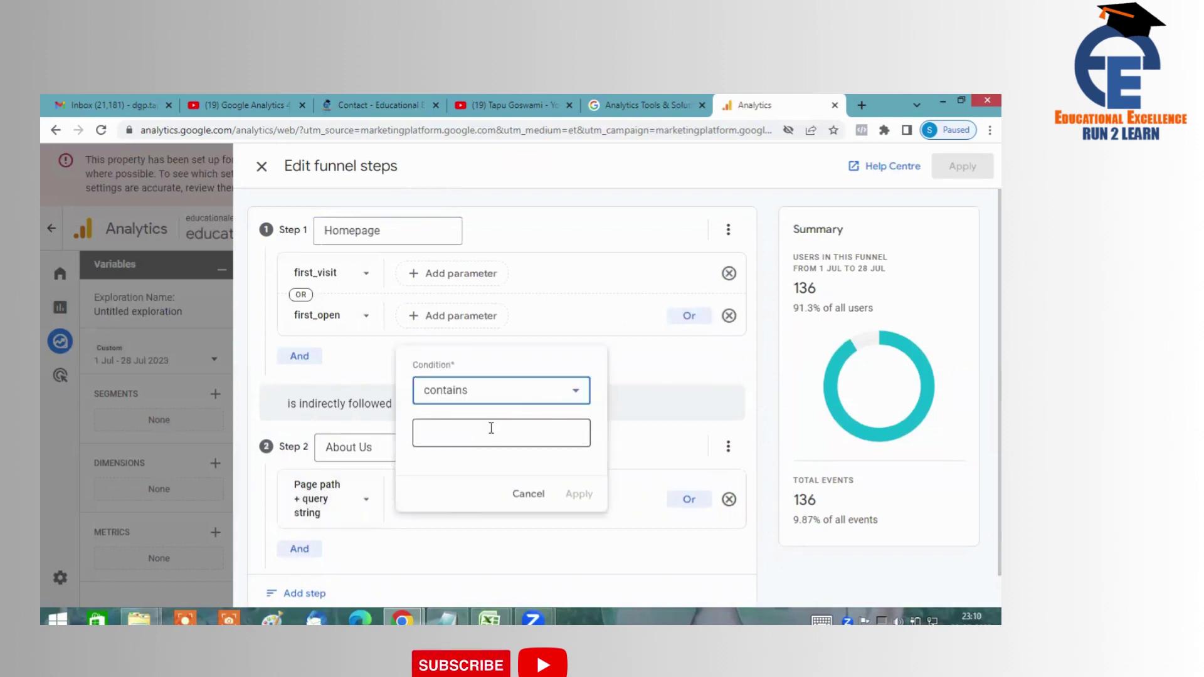
left_click(491, 428)
type("/")
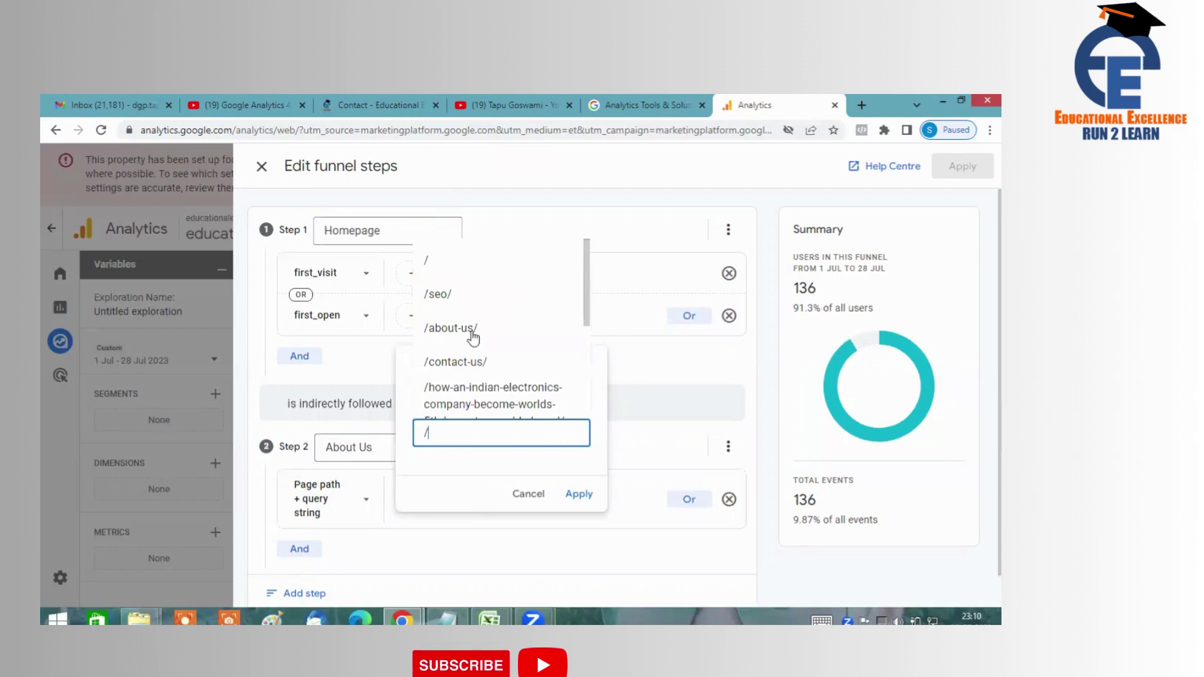
left_click(450, 327)
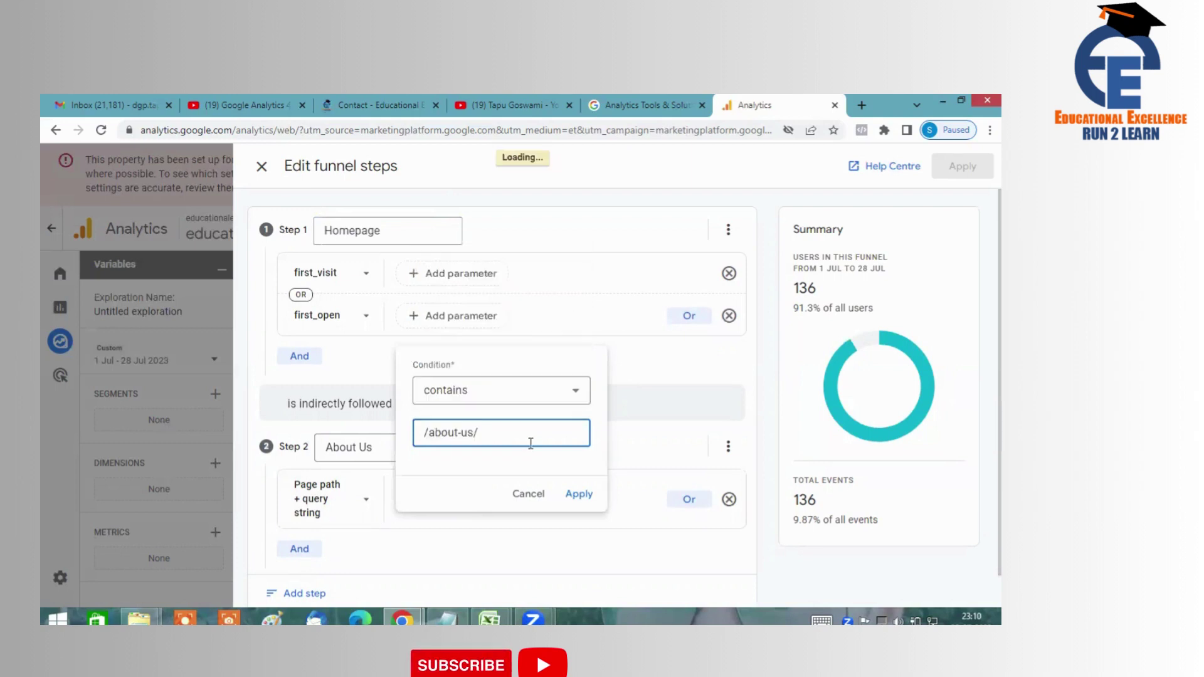
left_click(577, 494)
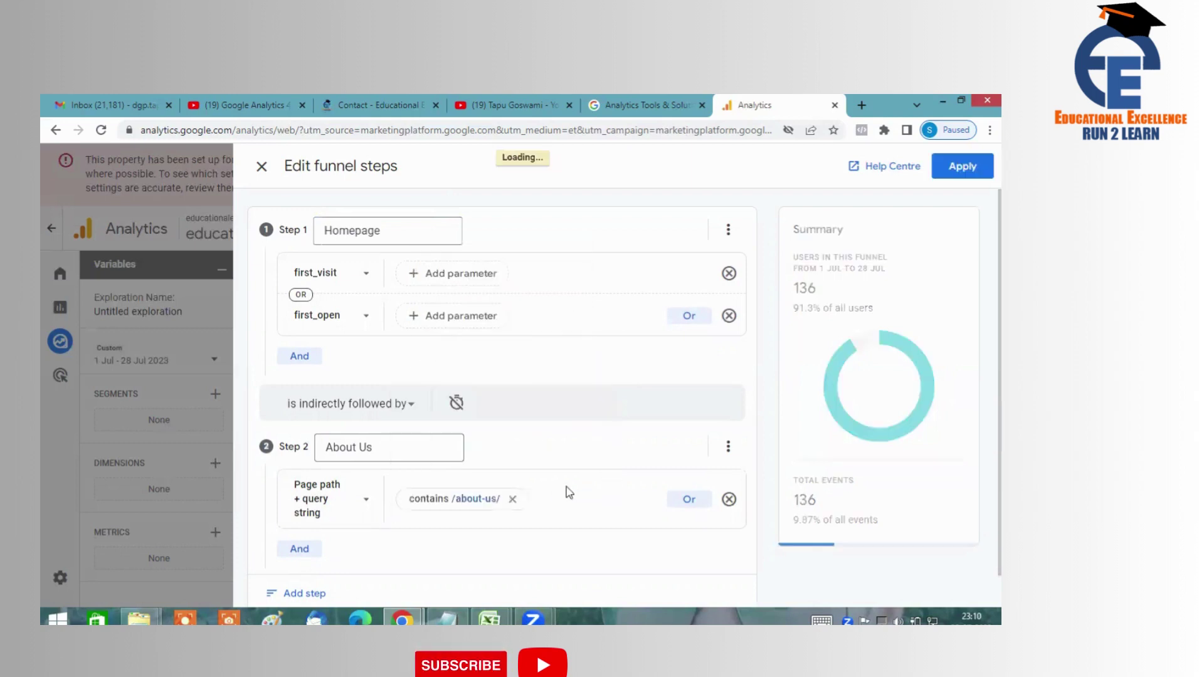
Check the planned funnel steps in the Notepad note, and add a third funnel step named "Contact Us" in Google Analytics.
left_click(450, 619)
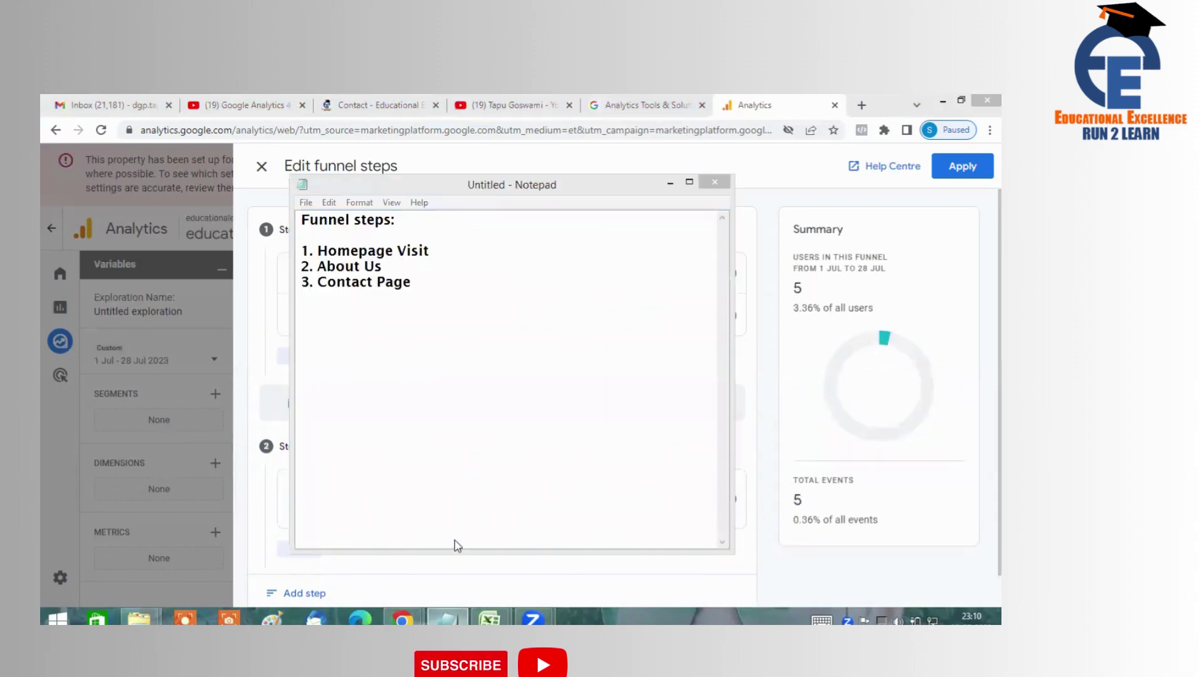
key("alt+Tab")
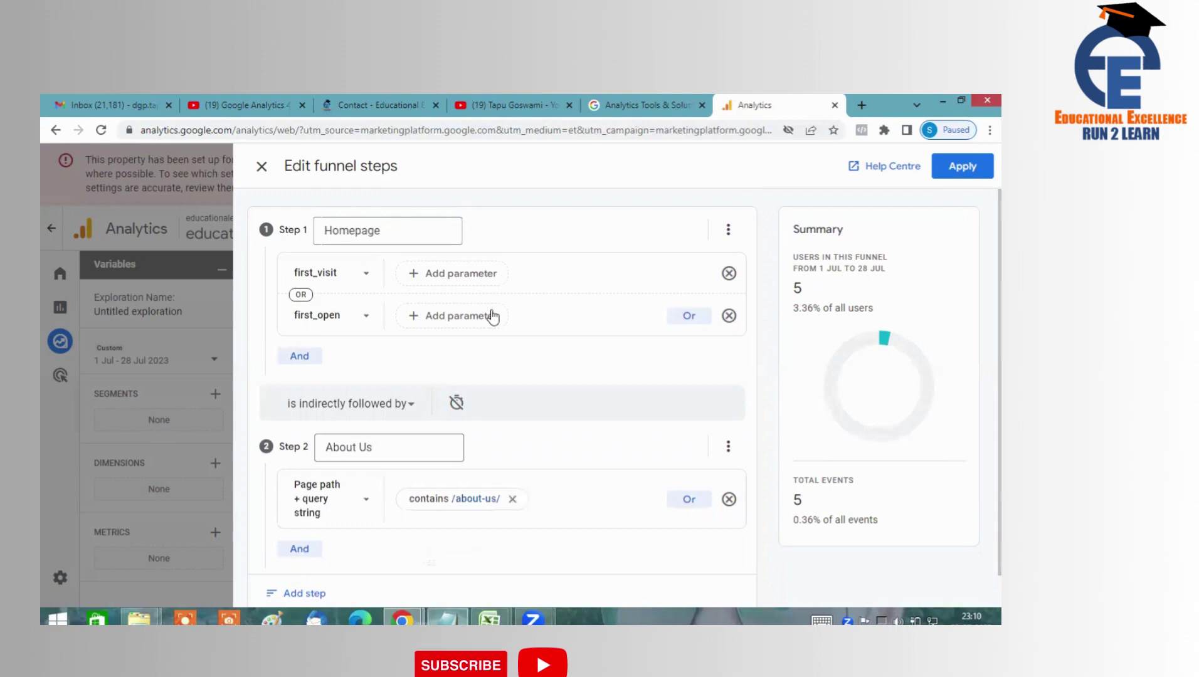
scroll(433, 345, "down", 1)
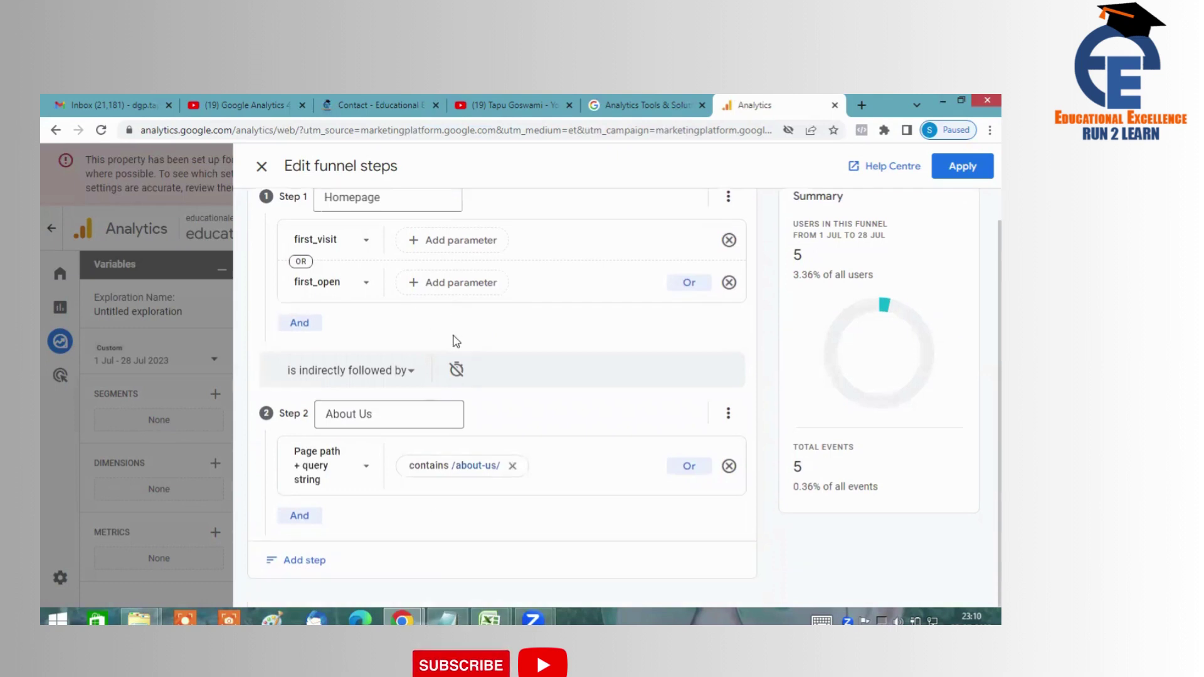
left_click(313, 561)
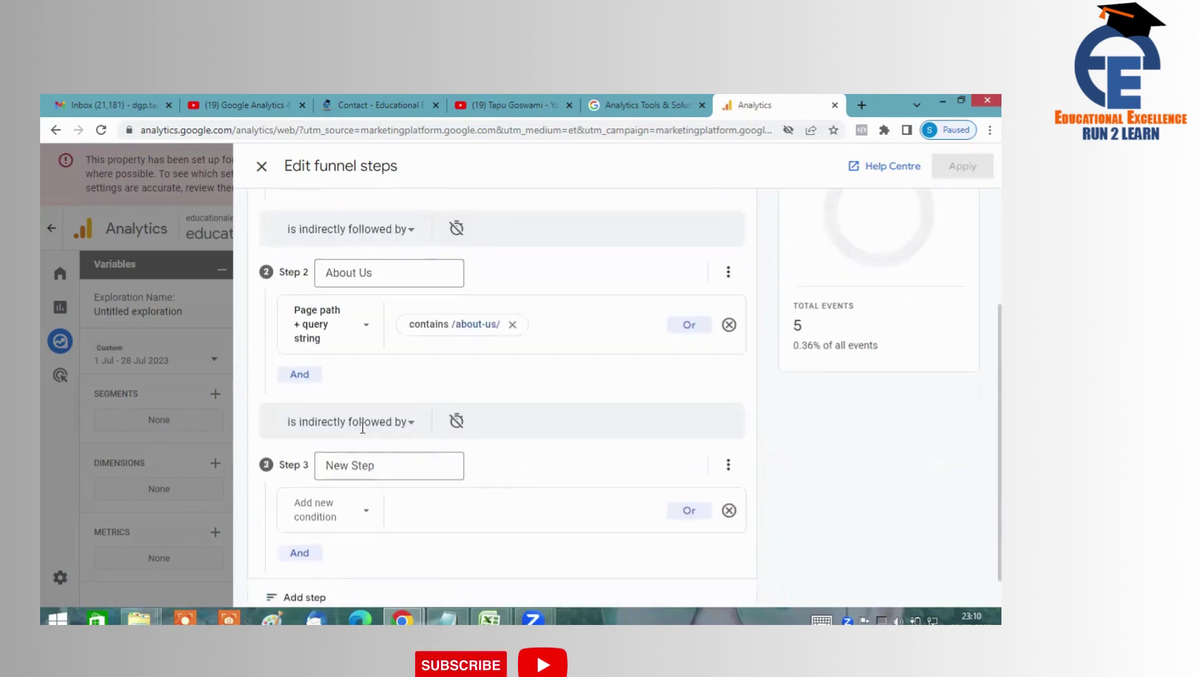
scroll(363, 429, "down", 1)
left_click(362, 429)
type("Co")
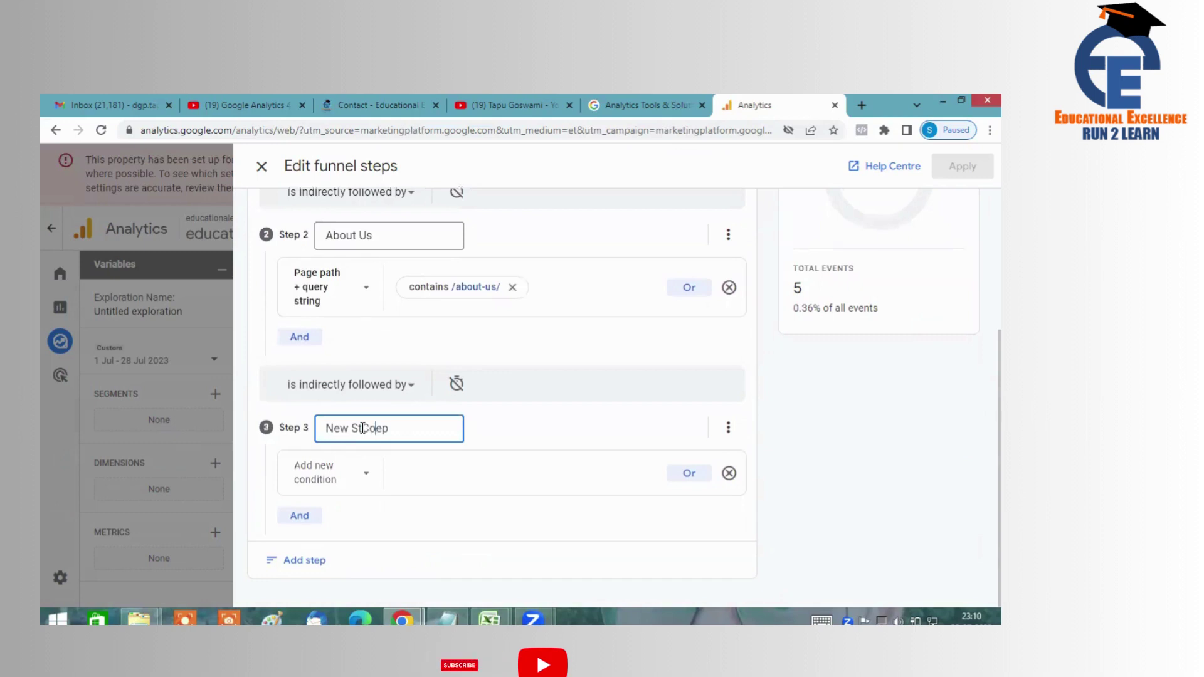
type("ntact")
key("ctrl+a")
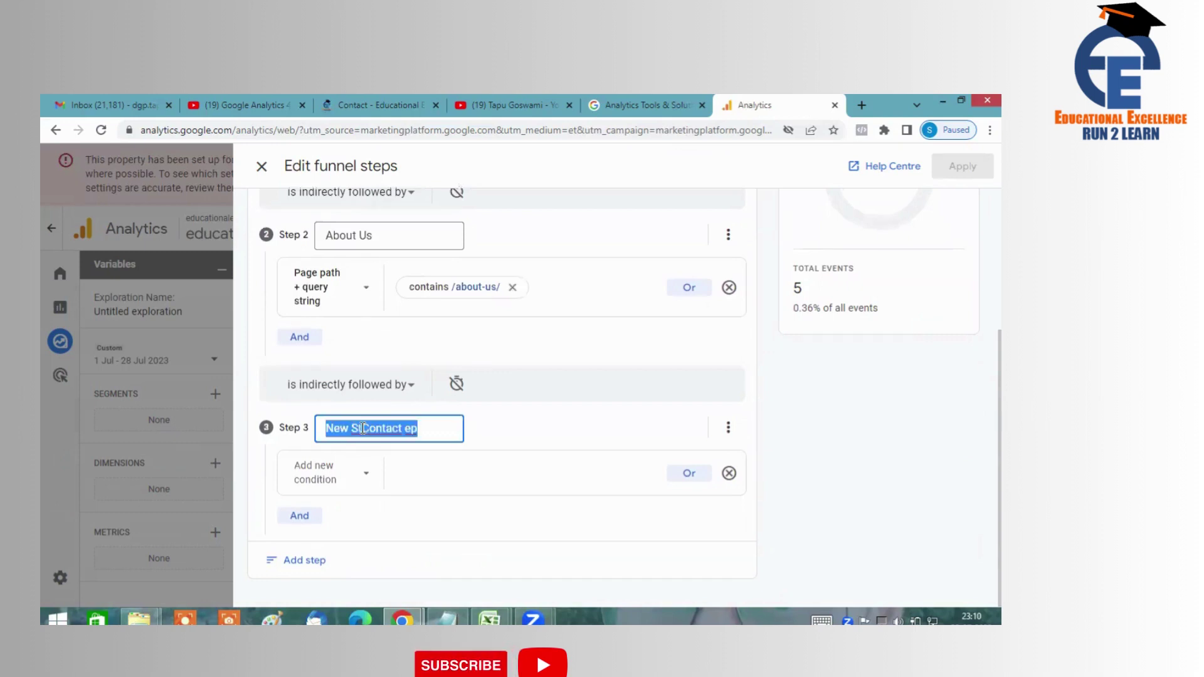
type("C")
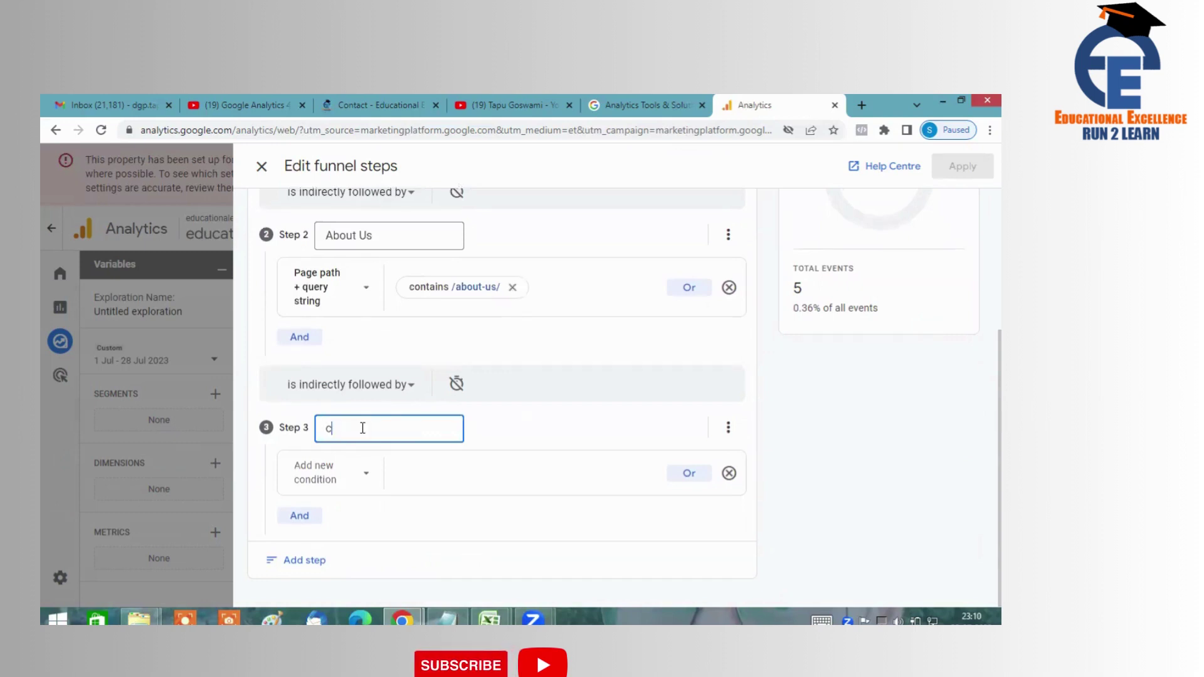
type("ONTACT")
key("BackSpace")
key("BackSpace")
key("BackSpace")
key("BackSpace")
key("BackSpace")
key("BackSpace")
key("BackSpace")
type("Con")
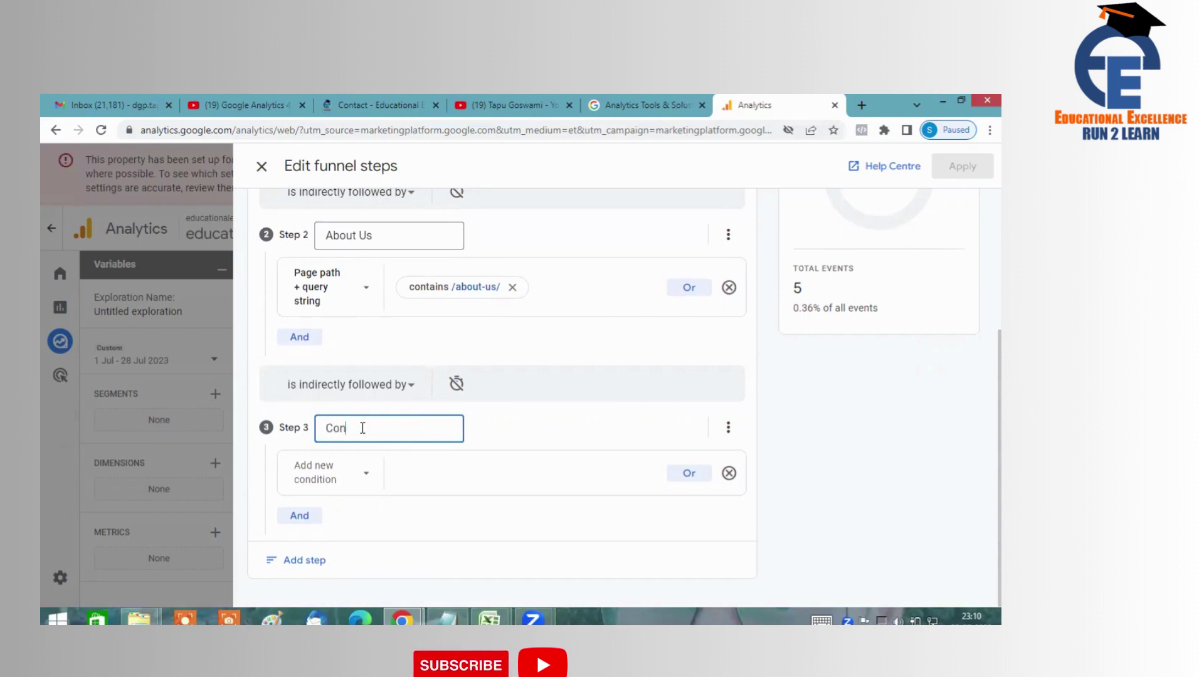
type("tact Us")
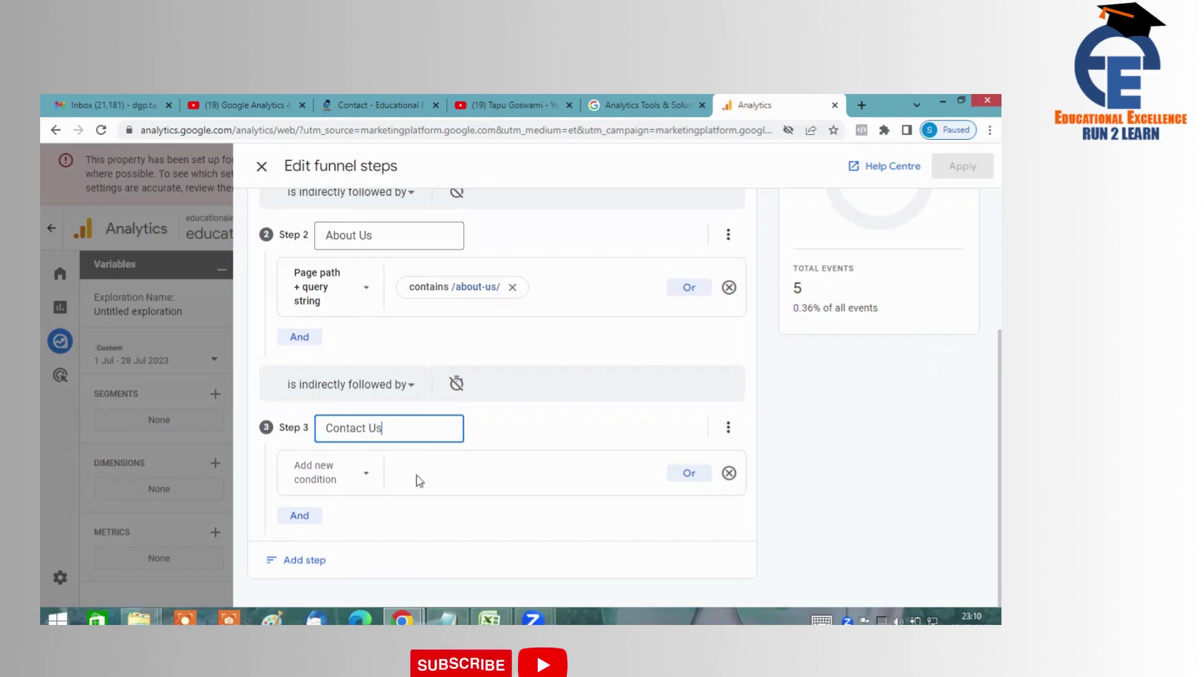
Give the Contact Us step the condition that Page path + query string contains /contact-us/.
left_click(367, 475)
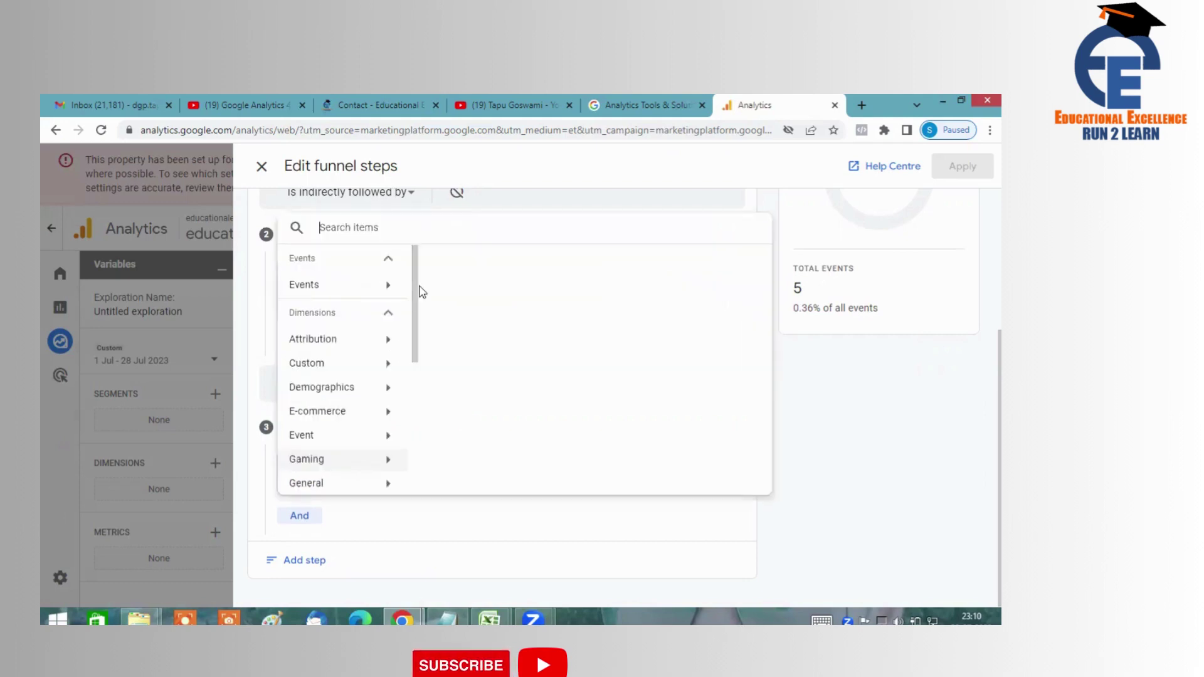
type("page")
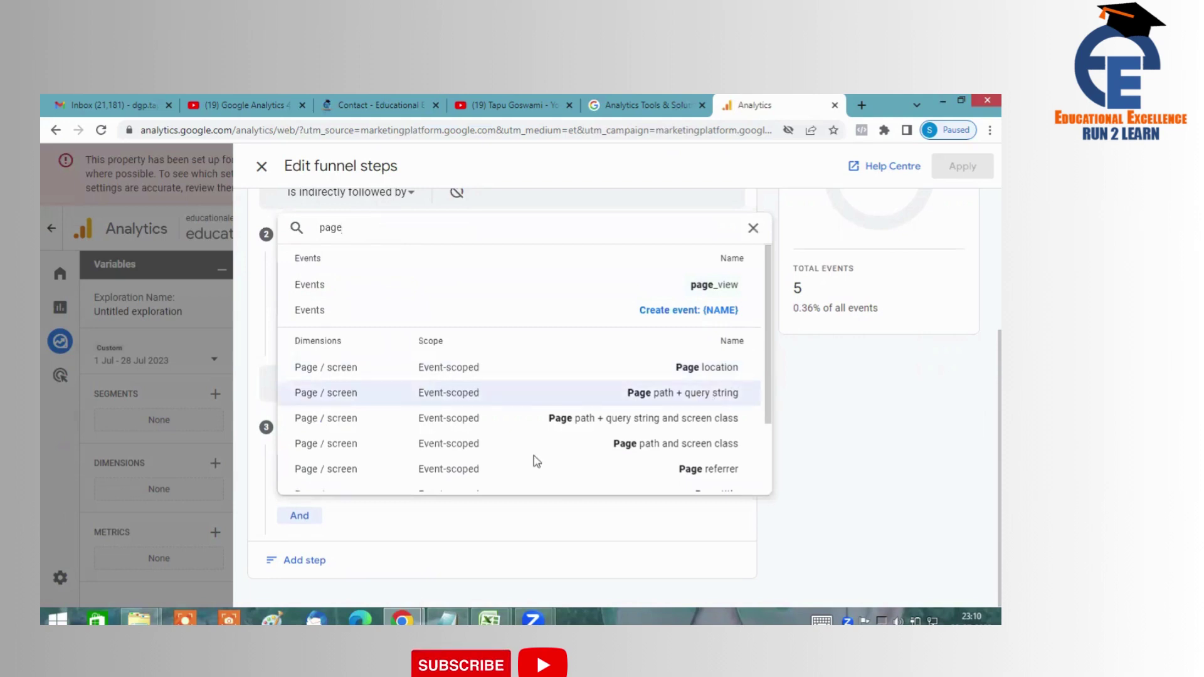
left_click(442, 480)
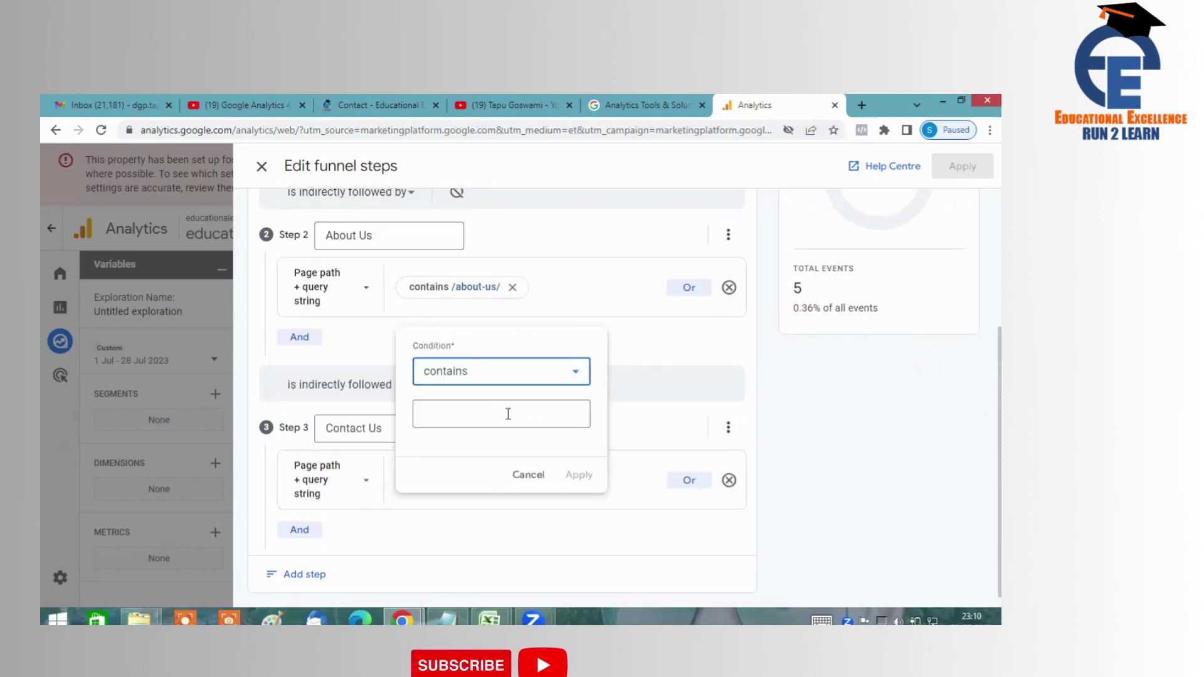
left_click(508, 414)
type("/c")
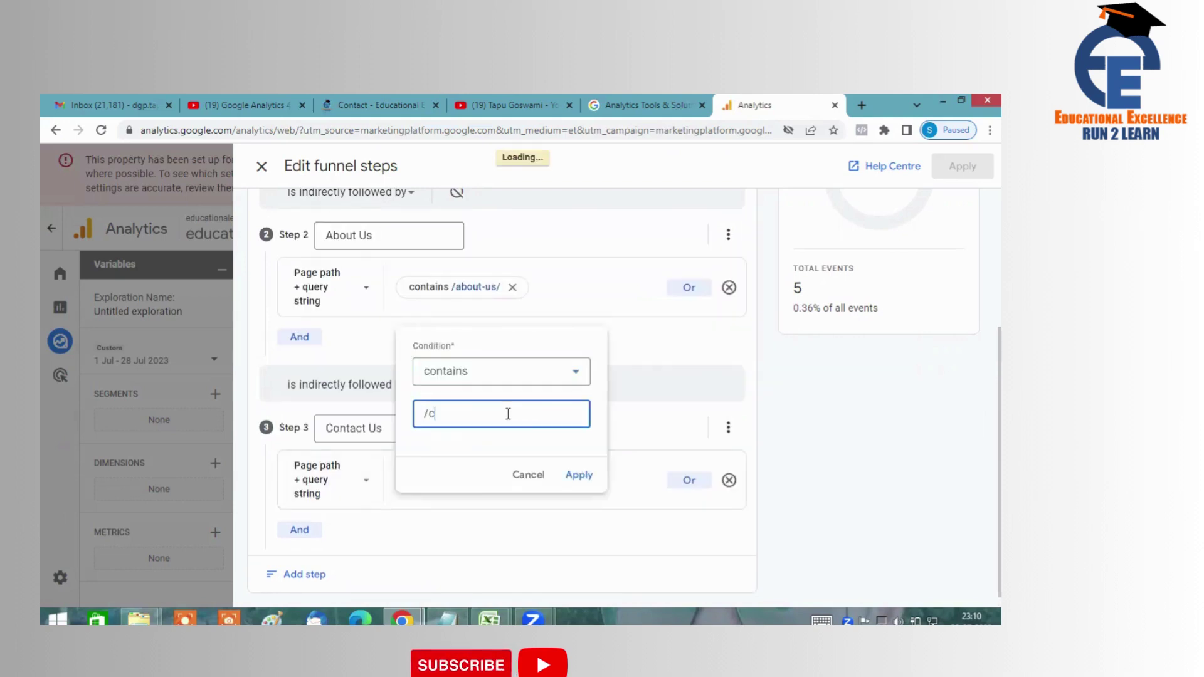
type("o")
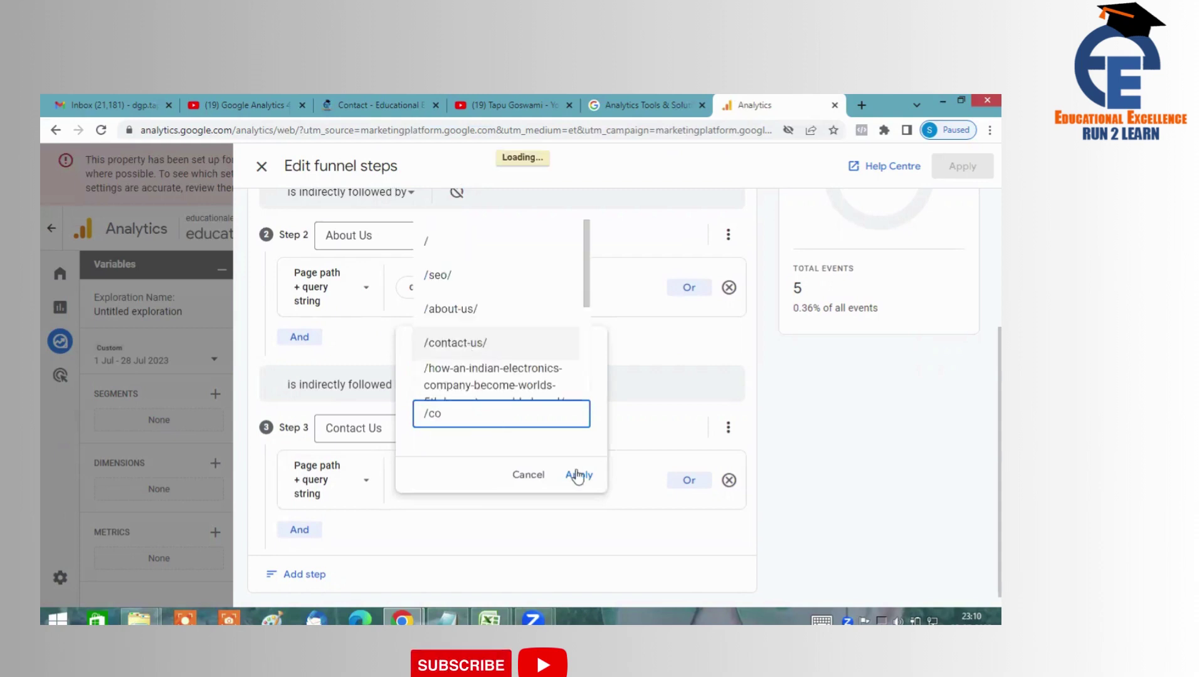
key("Return")
left_click(576, 475)
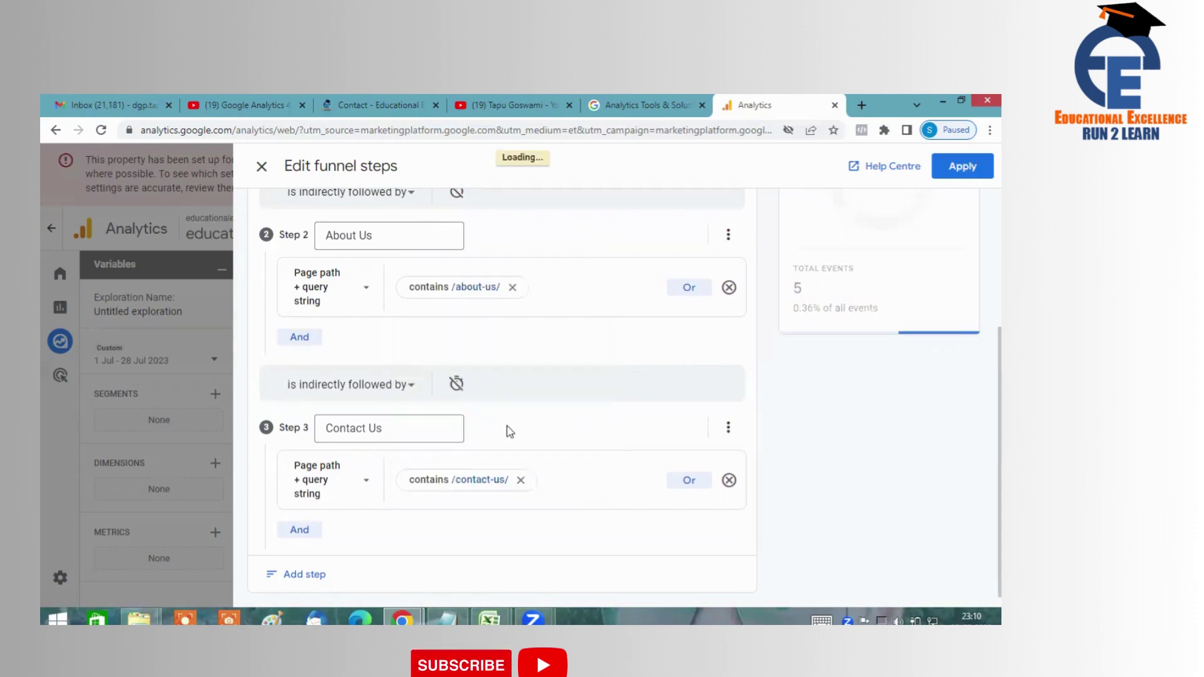
Apply the three funnel steps to the exploration and review the resulting funnel chart and its step-by-step abandonment table.
scroll(509, 430, "up", 4)
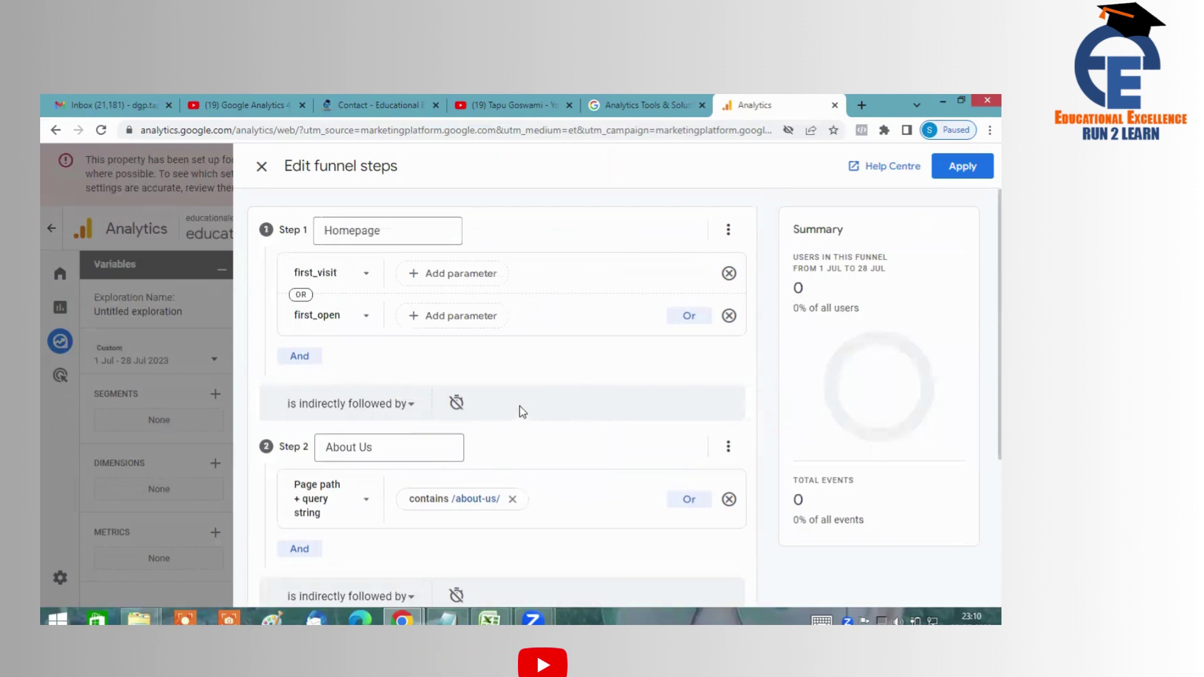
left_click(972, 162)
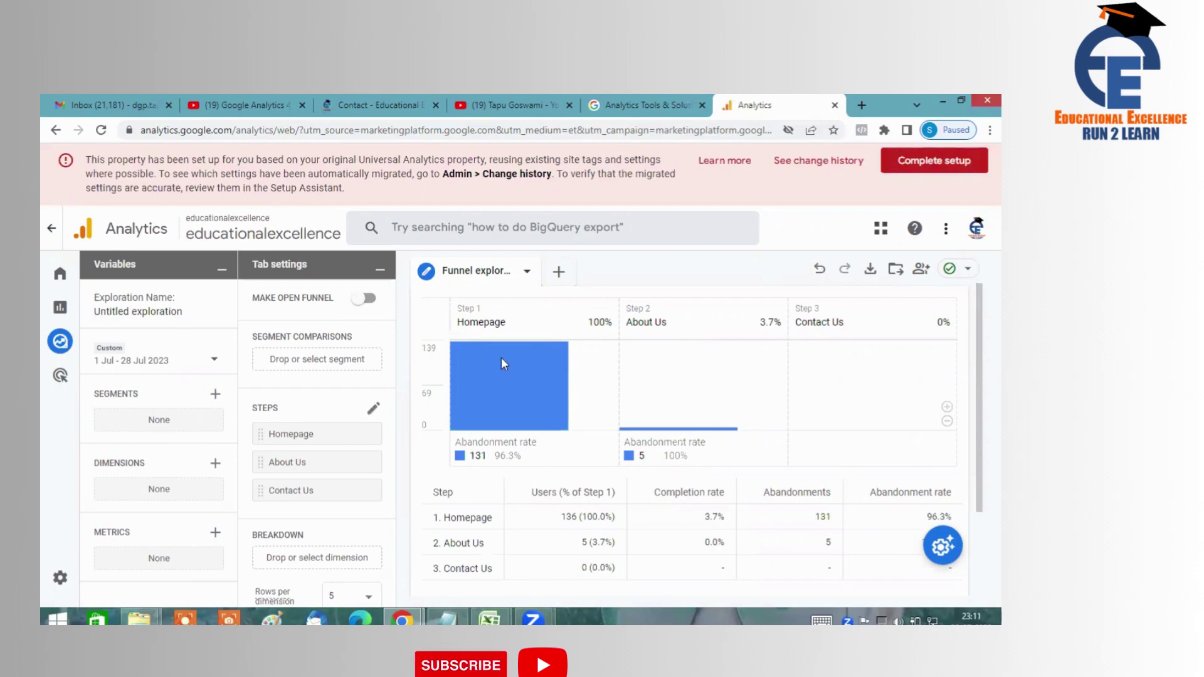
scroll(502, 357, "down", 1)
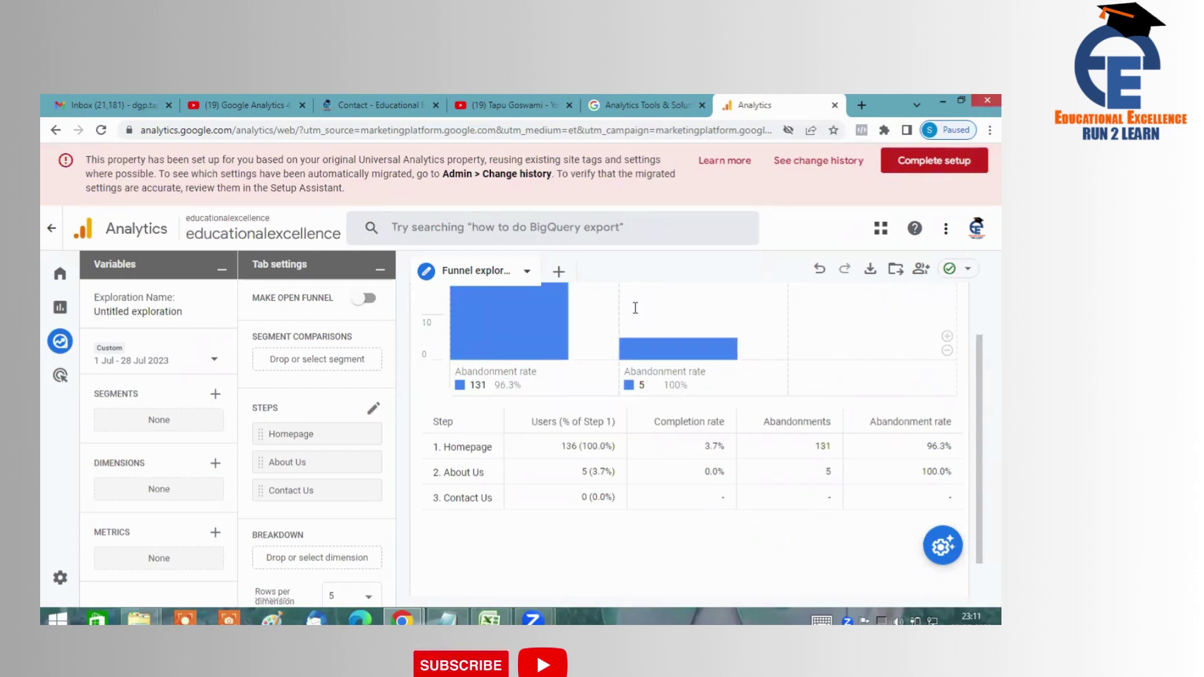
scroll(662, 407, "up", 1)
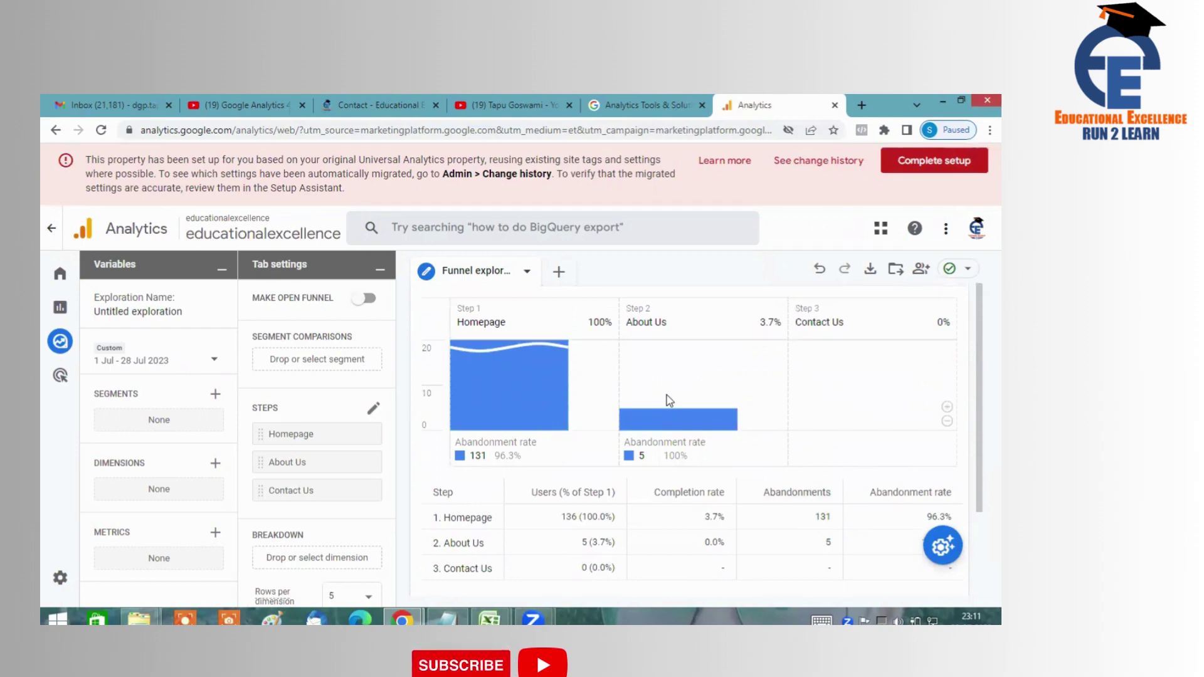
mouse_move(565, 387)
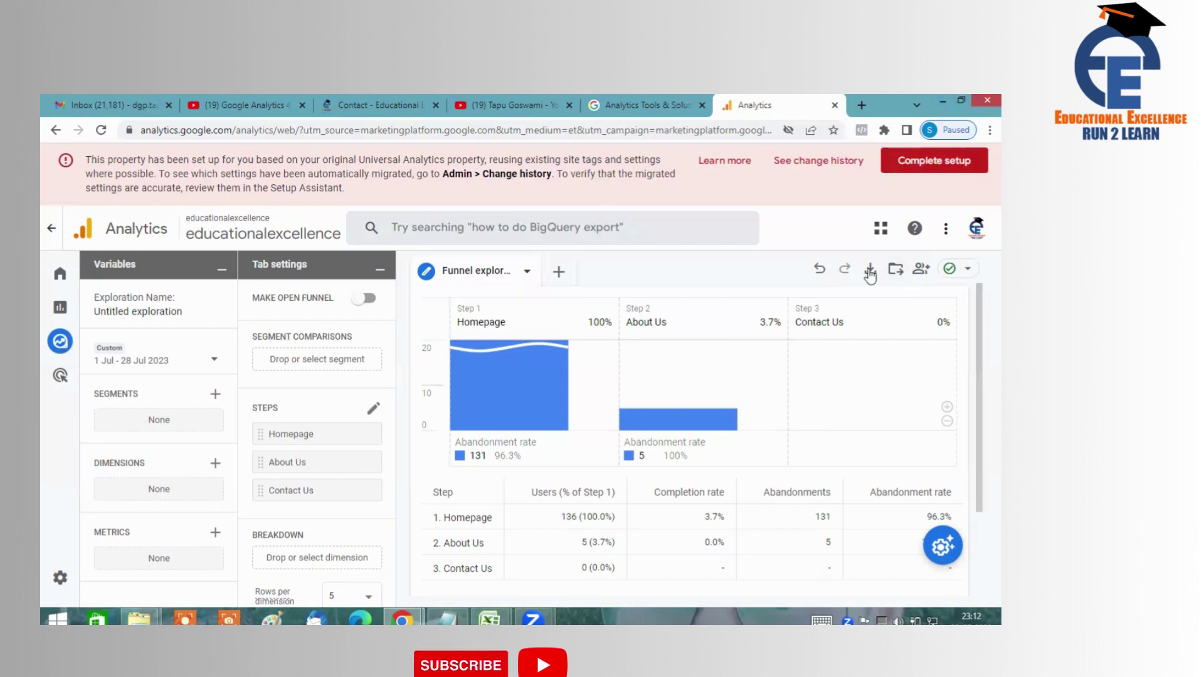
Export the funnel exploration as a PDF, and switch to the Notepad note listing the funnel steps.
left_click(871, 270)
left_click(880, 364)
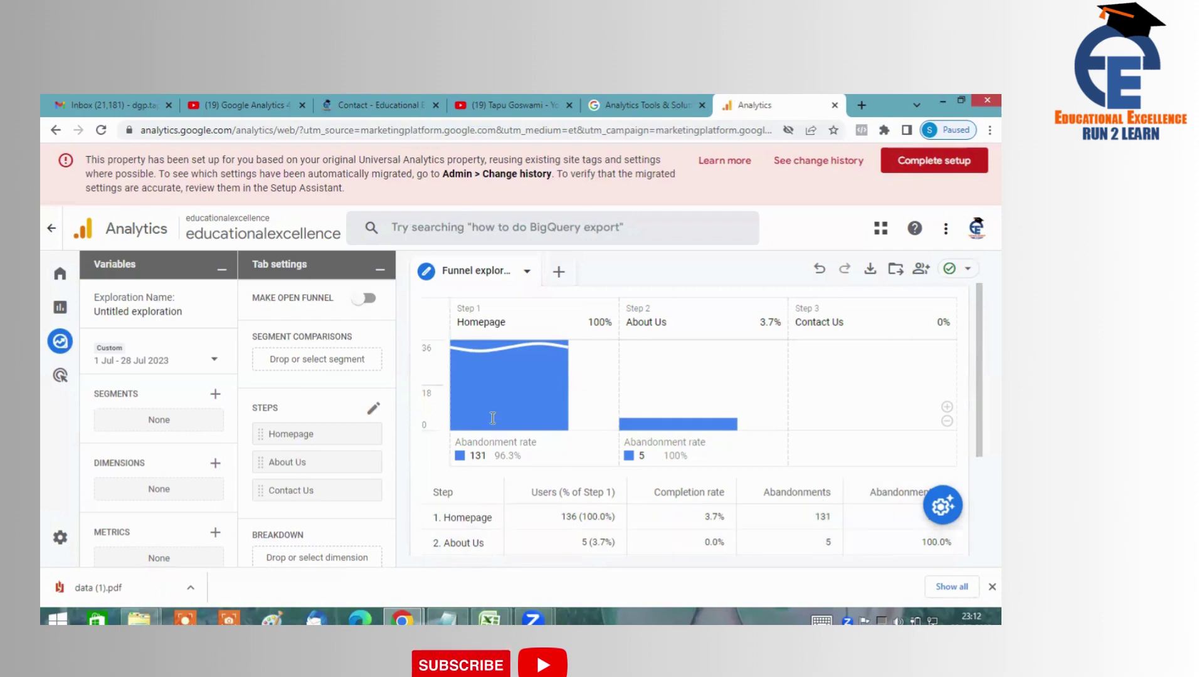
key("alt+Tab")
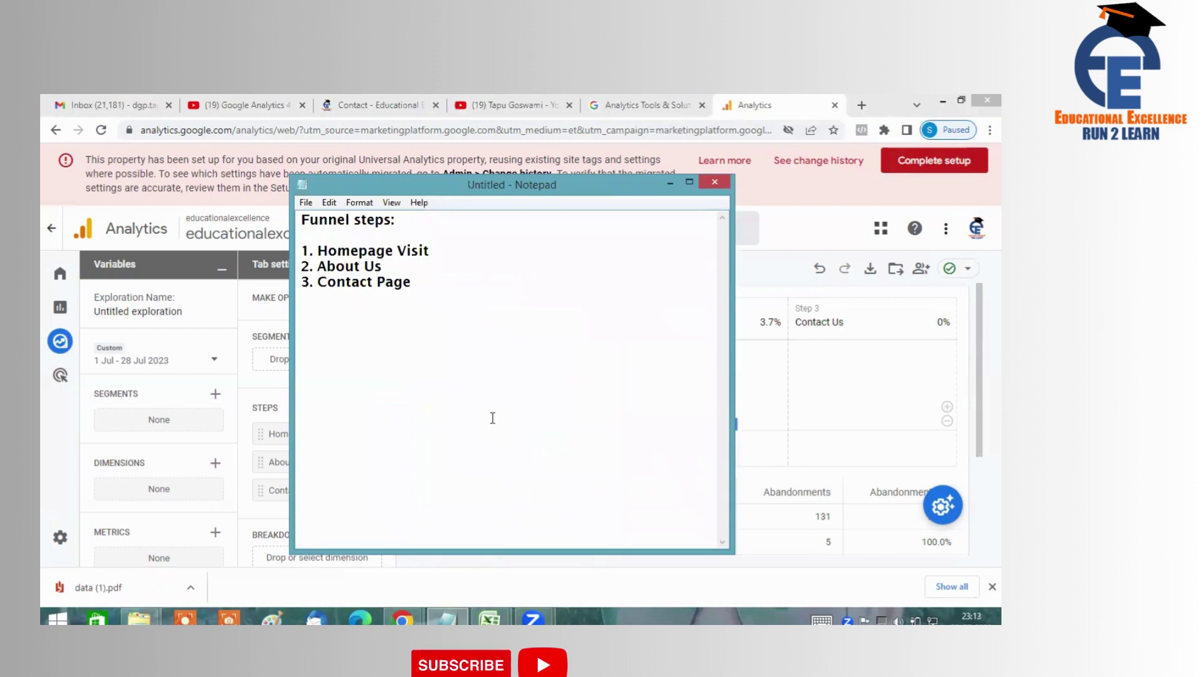